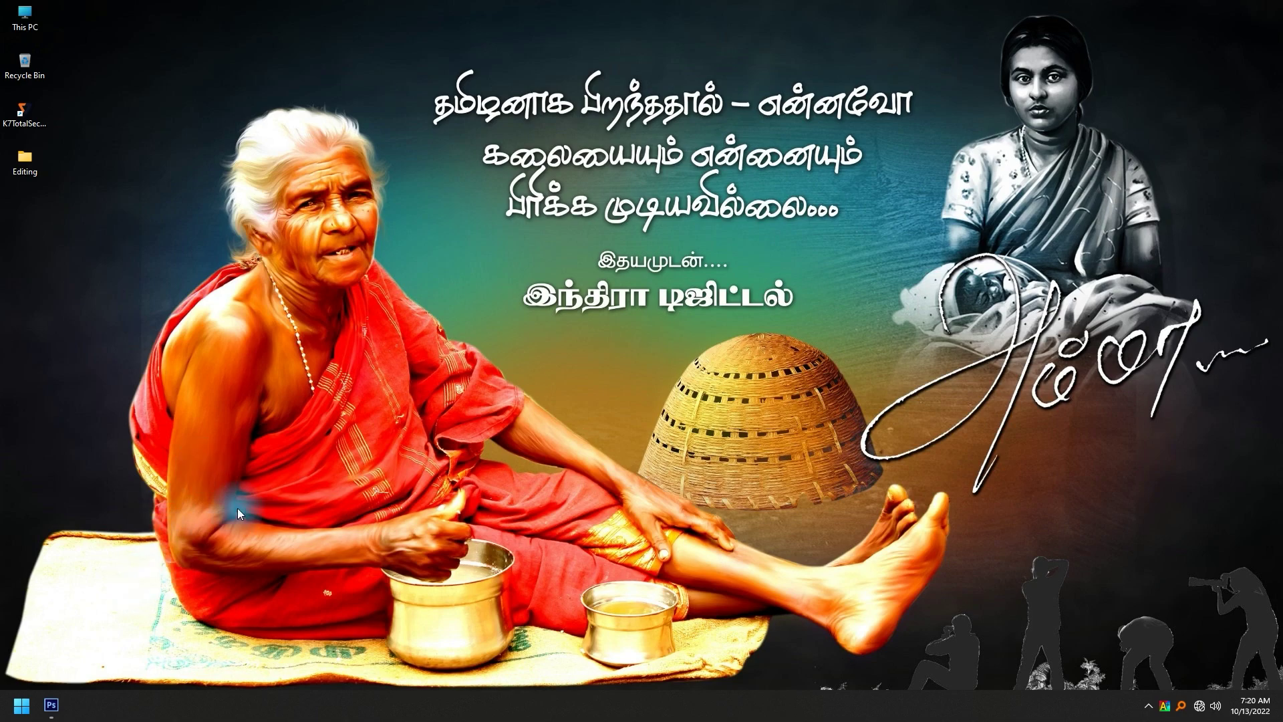
# - Create a new blank white 3600 × 2400 px, 600 ppi Photoshop document
pyautogui.click(52, 705)
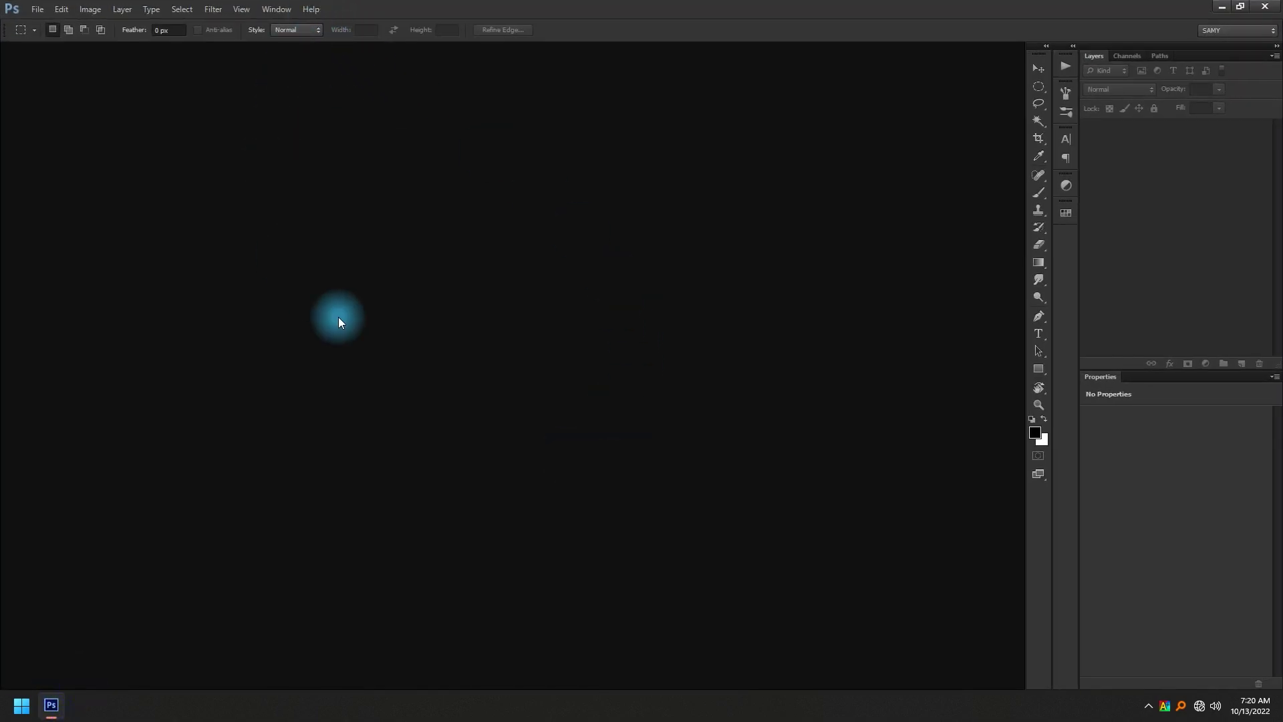
pyautogui.click(37, 10)
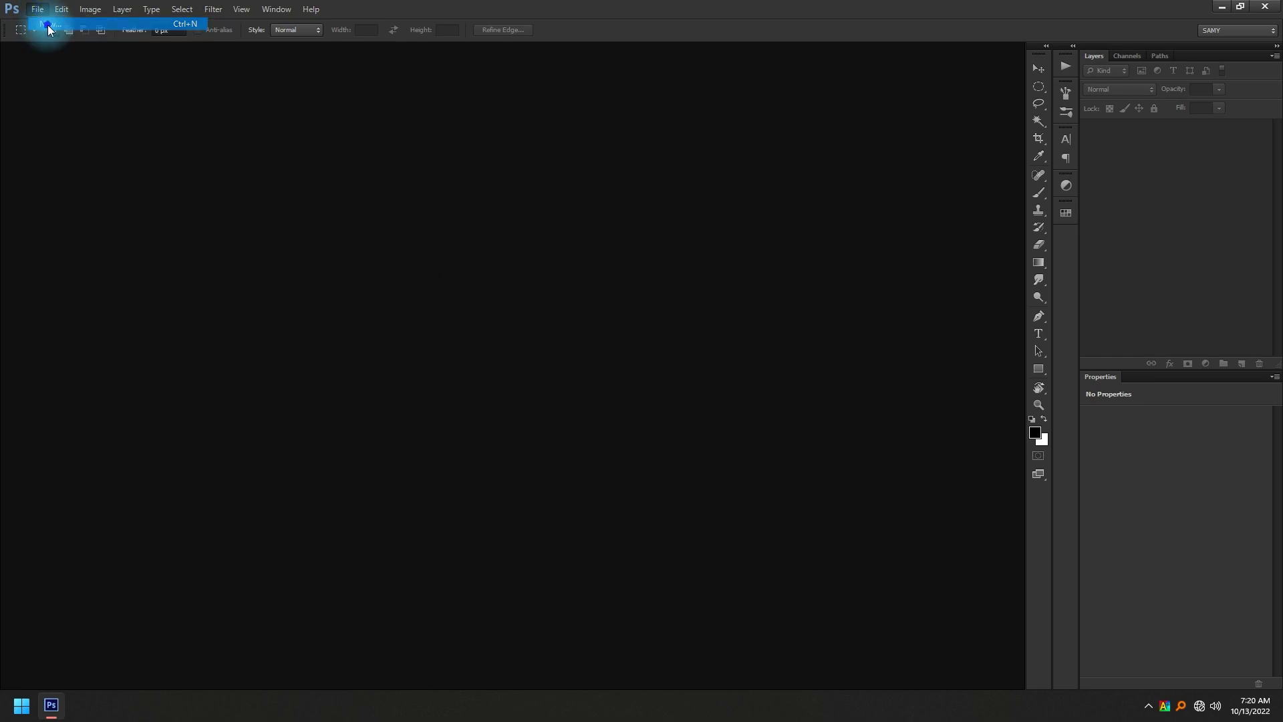
pyautogui.click(765, 187)
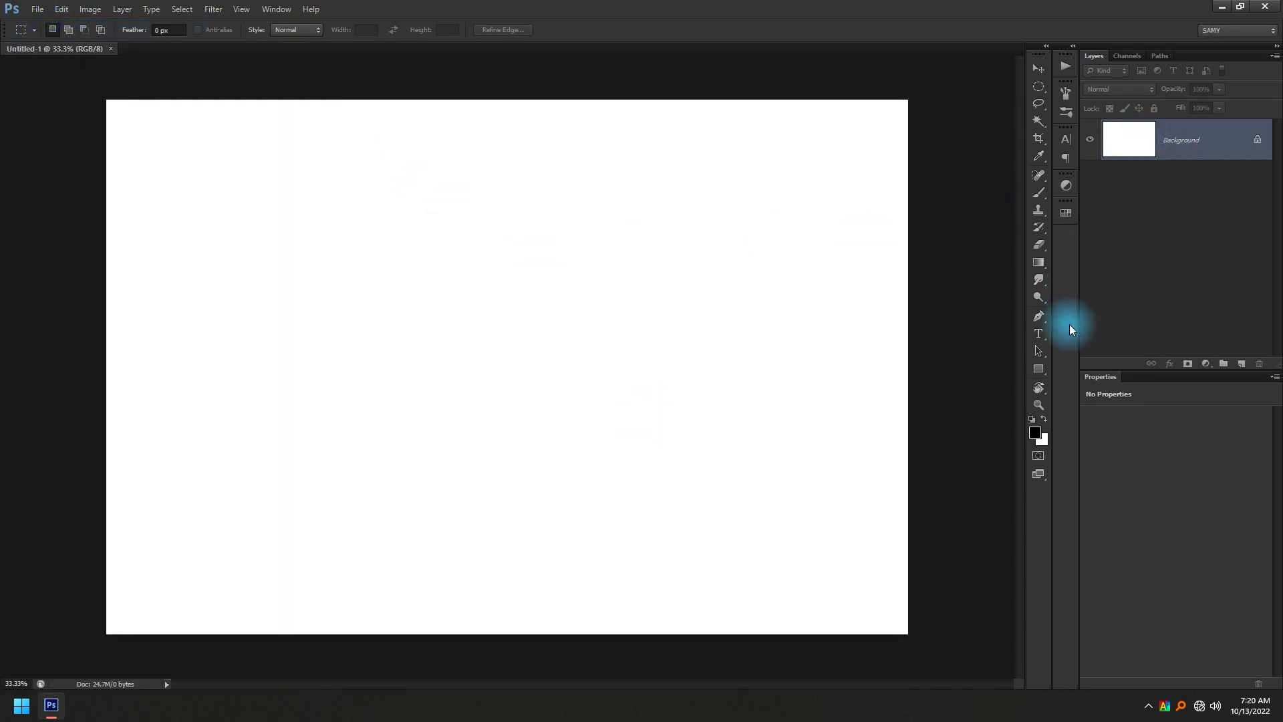
pyautogui.click(1039, 332)
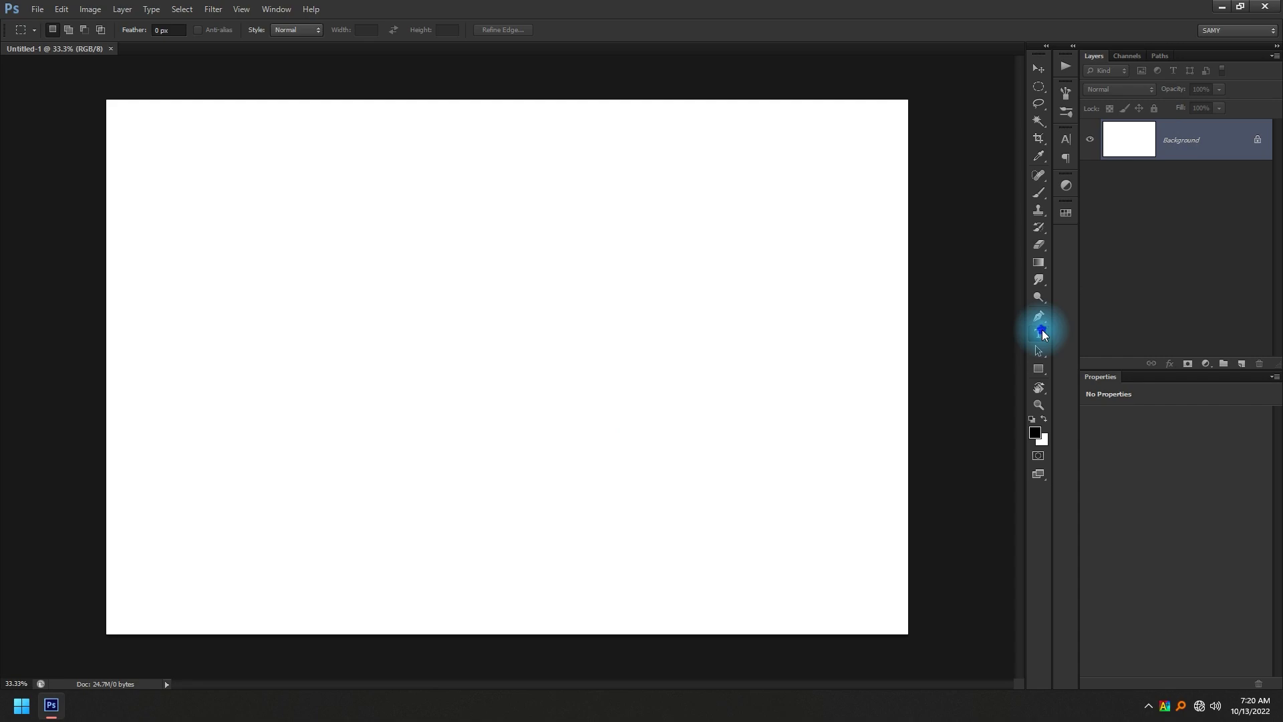
# - Type 'pitiy' as Tamil via Azhagi+ (F10) on a new text layer, then select it all
pyautogui.click(391, 370)
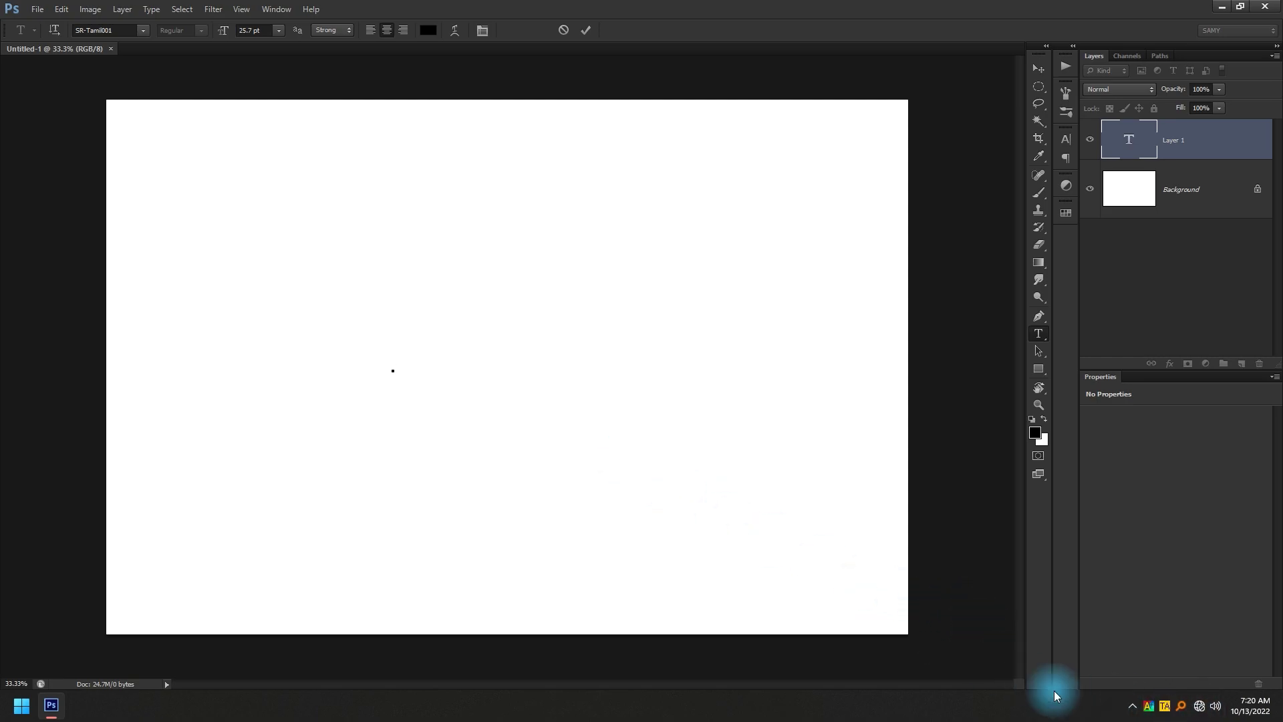
pyautogui.click(1148, 707)
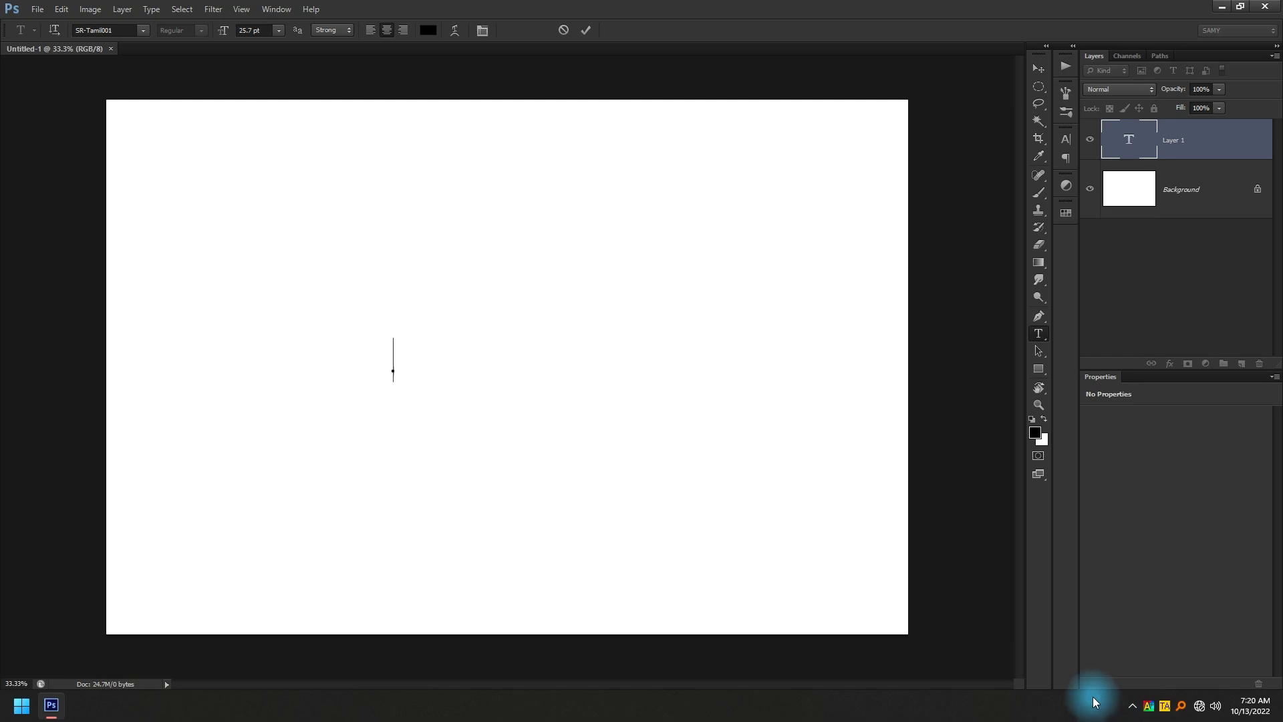
pyautogui.press('F10')
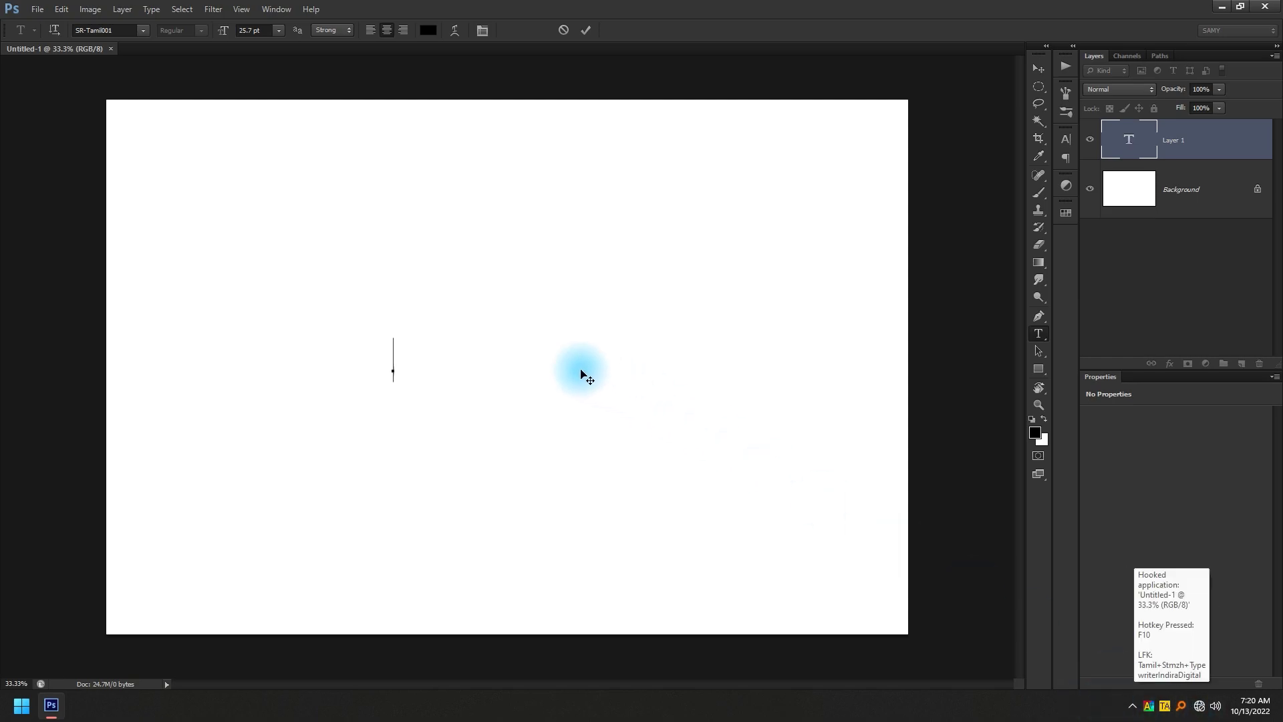
pyautogui.write('piti')
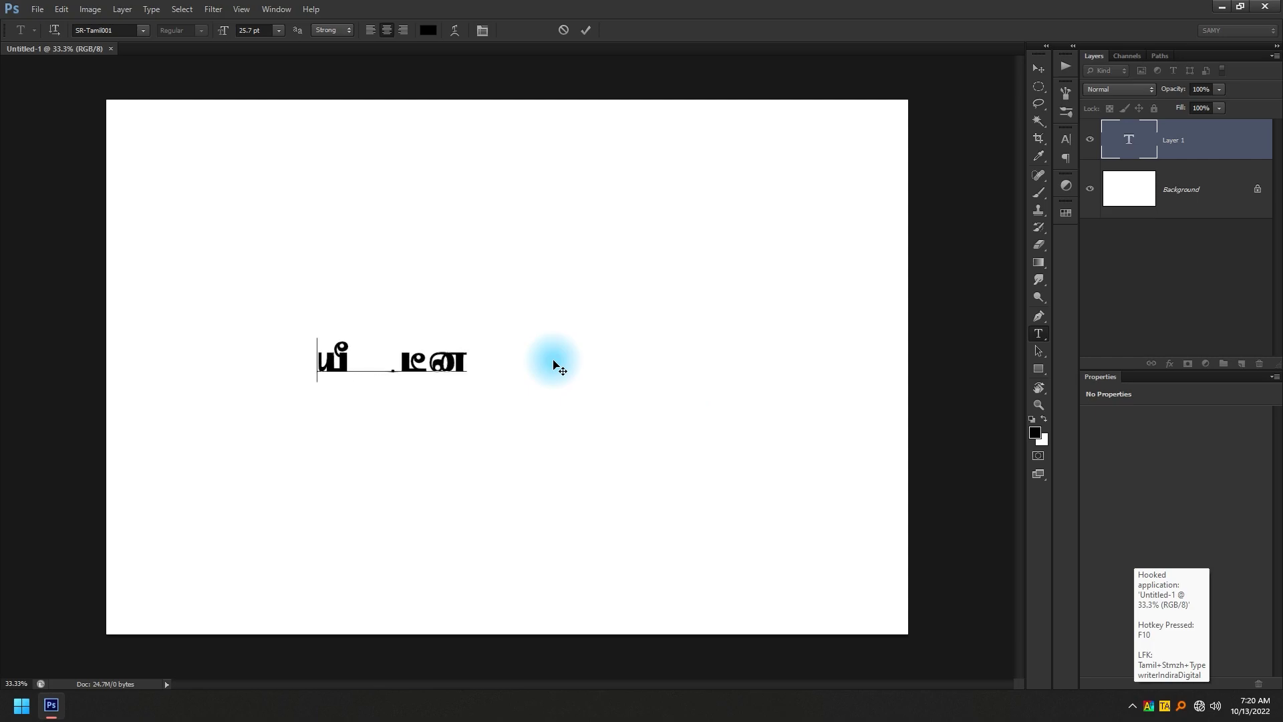
pyautogui.write('y')
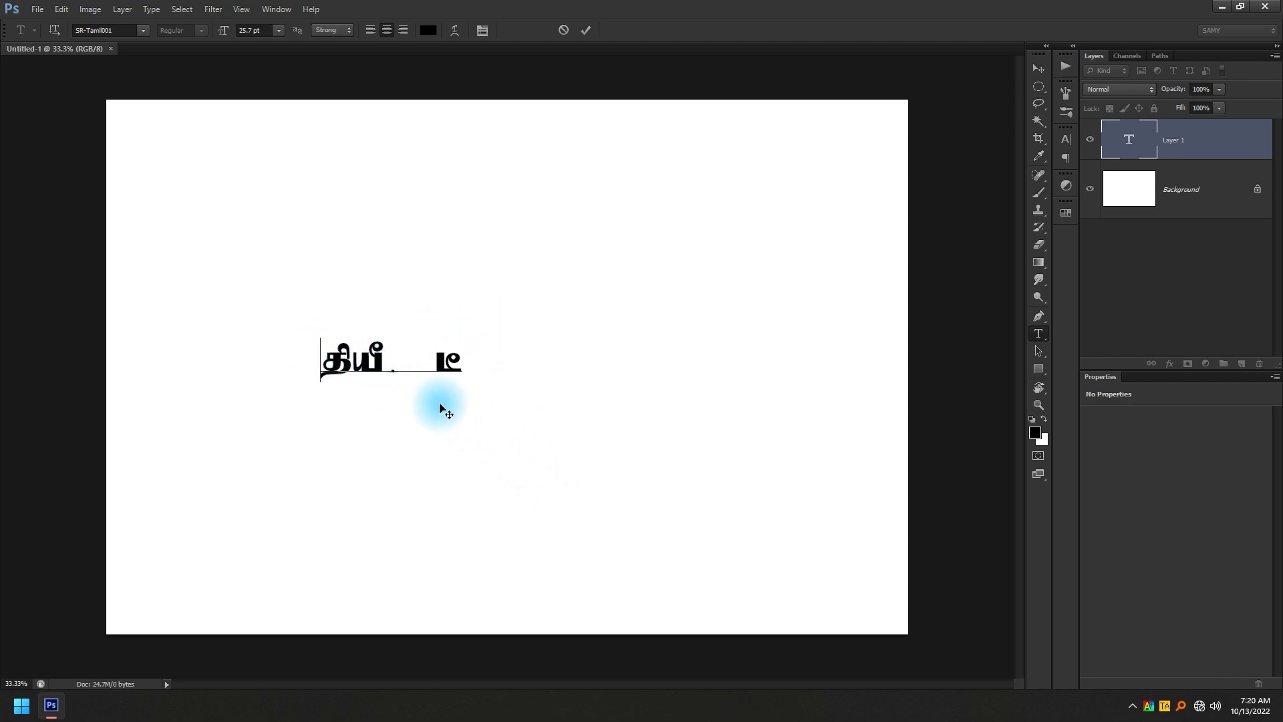
pyautogui.hotkey('ctrl', 'a')
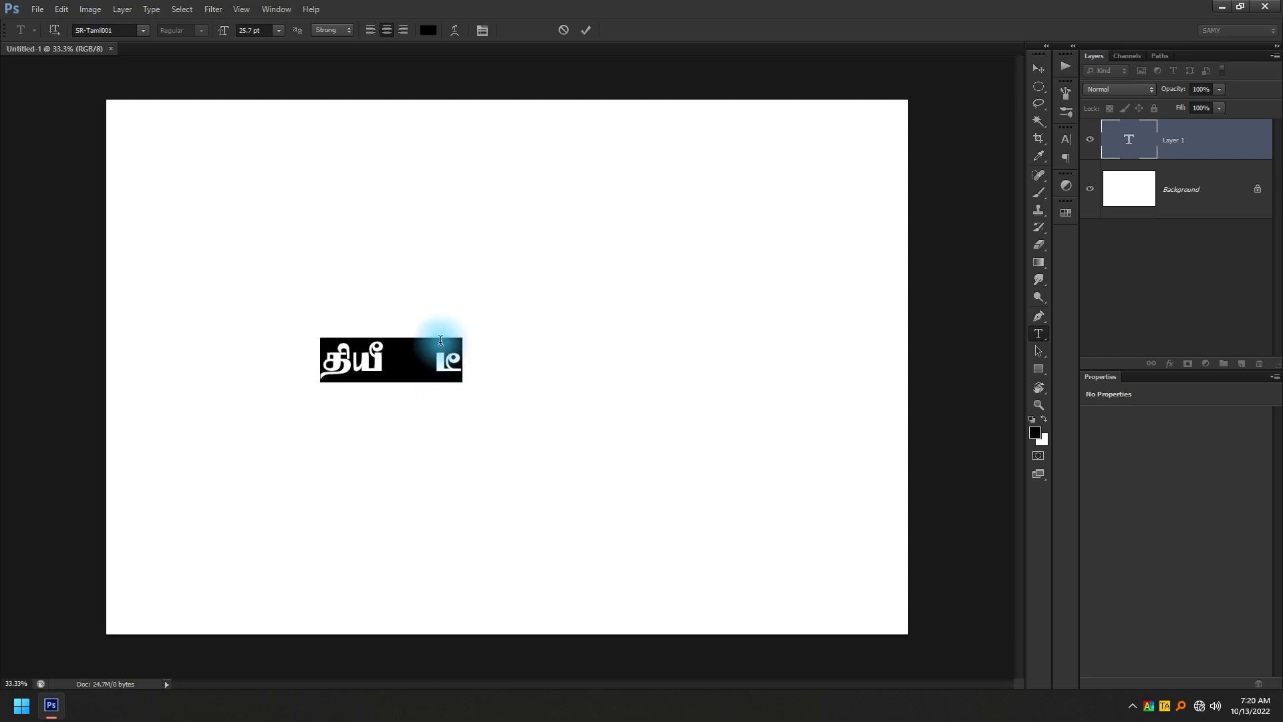
pyautogui.click(482, 31)
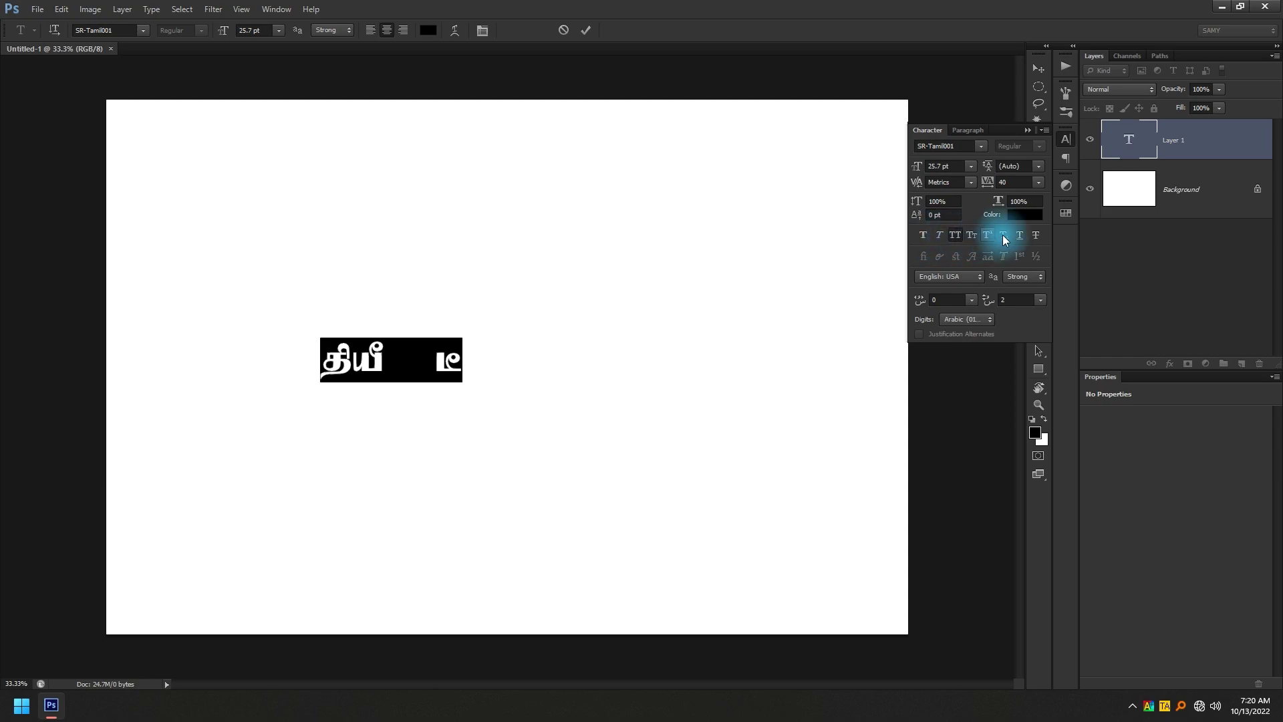
# - Toggle All Caps on and back off for the selected Tamil text
pyautogui.click(953, 236)
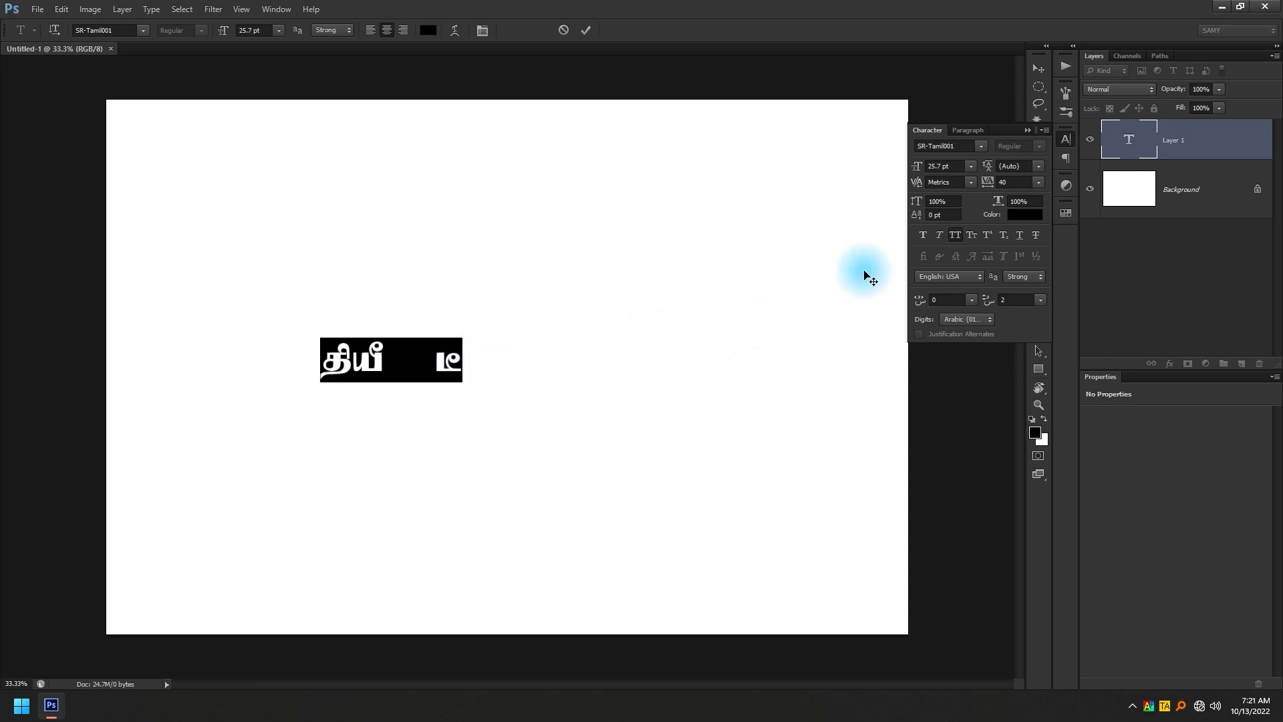
pyautogui.click(956, 235)
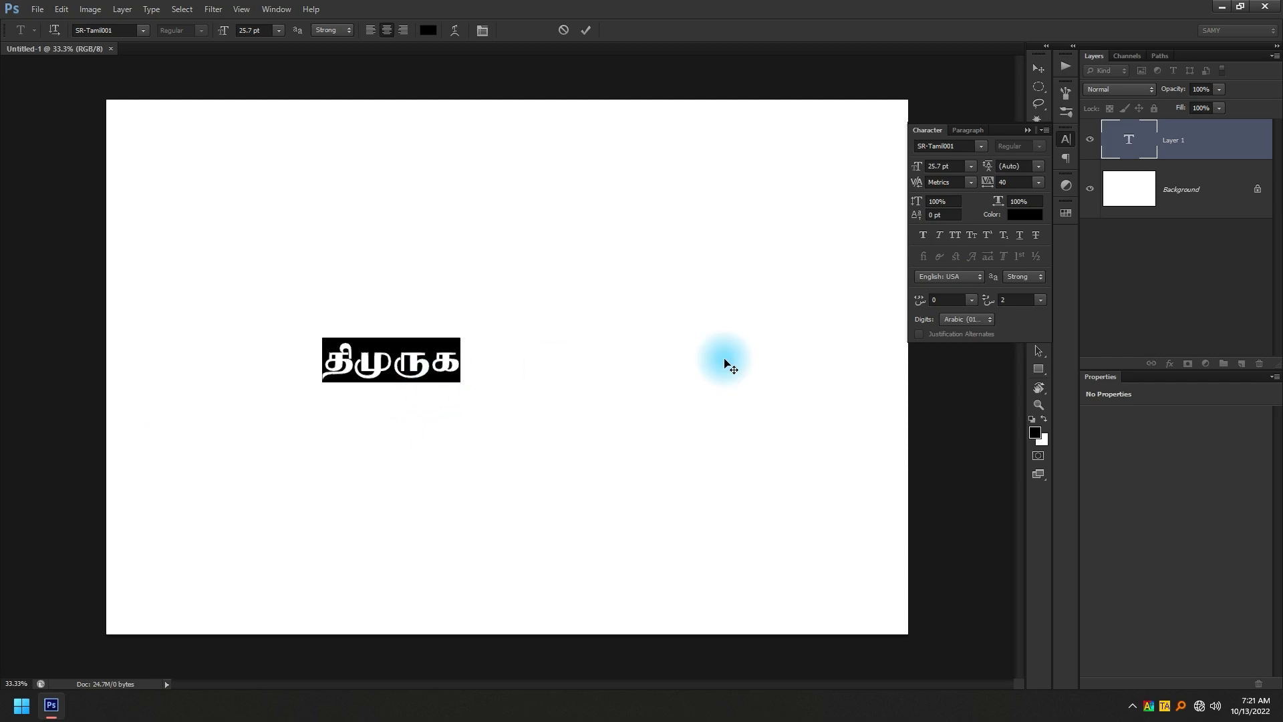
pyautogui.click(958, 236)
pyautogui.click(958, 236)
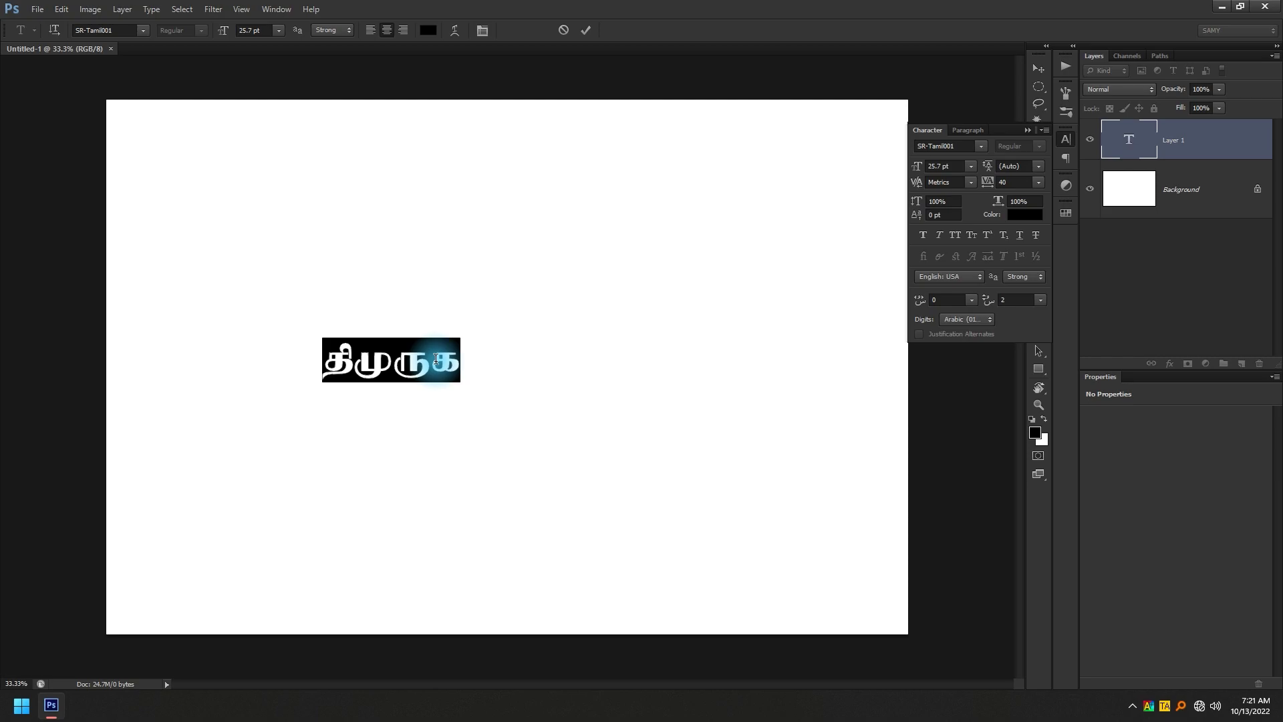
# - Set the Tamil text's paragraph direction to Left-To-Right in the Paragraph panel
pyautogui.click(271, 9)
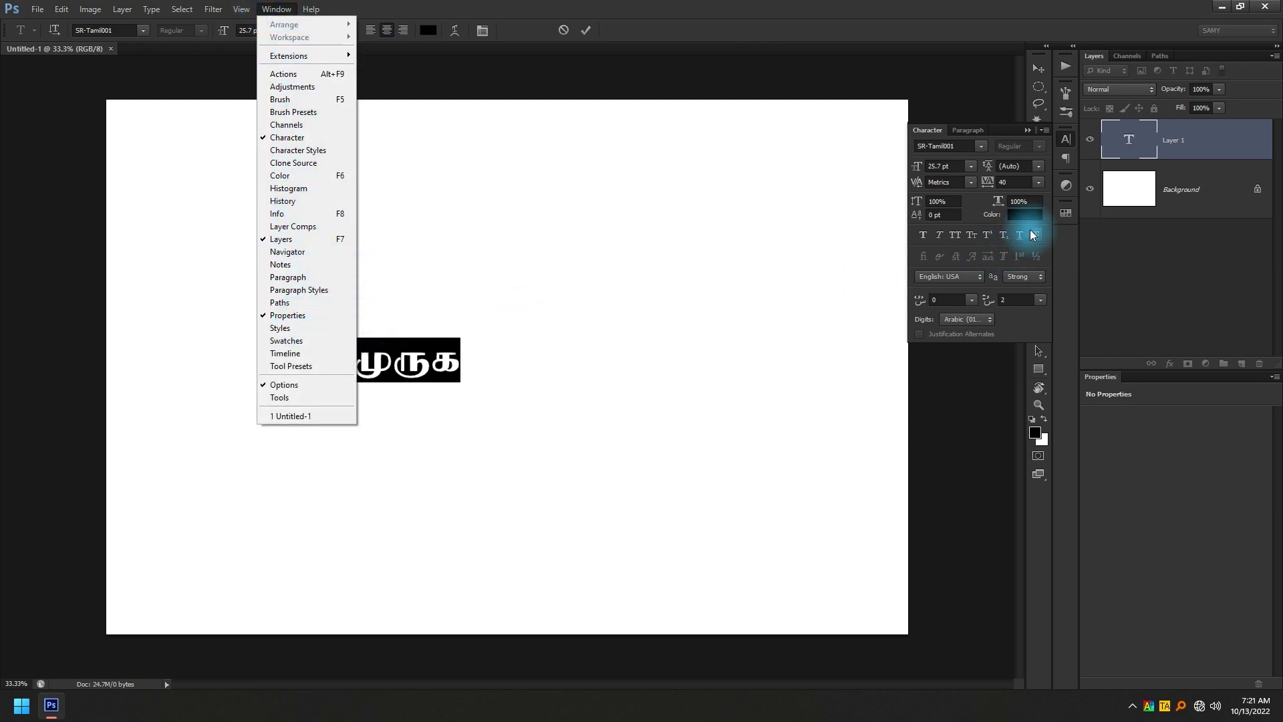
pyautogui.click(961, 130)
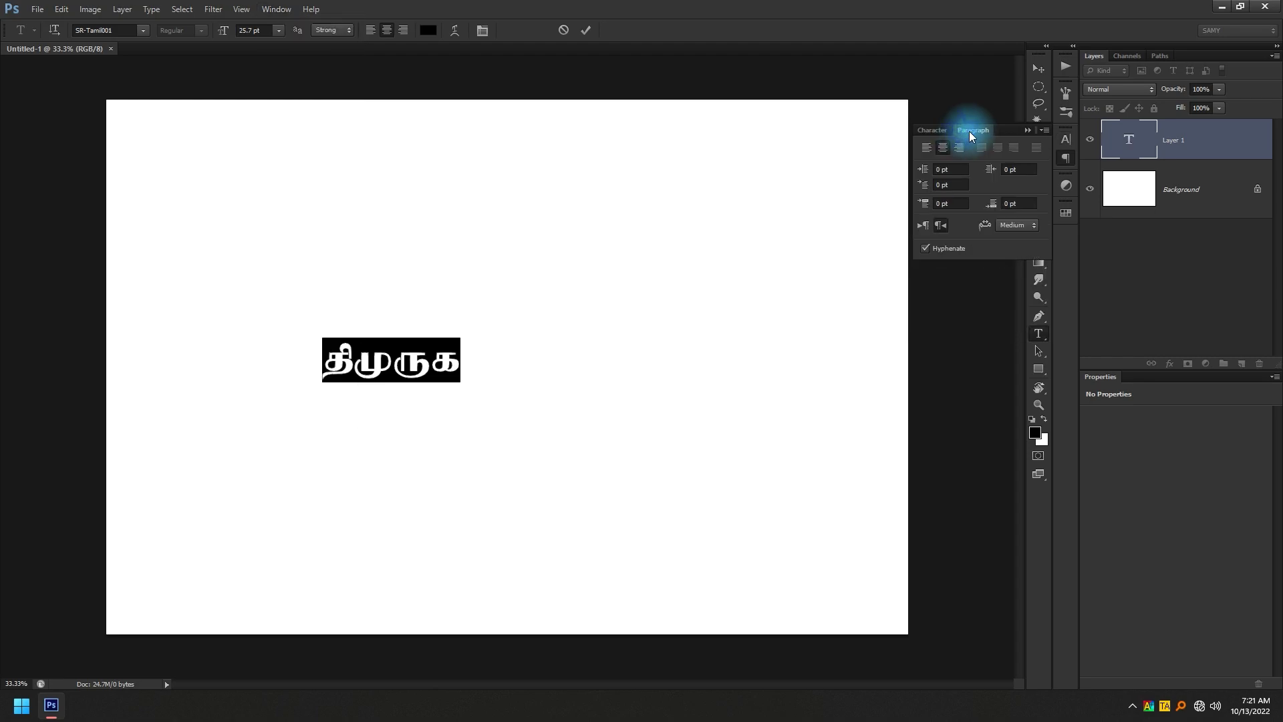
pyautogui.click(280, 10)
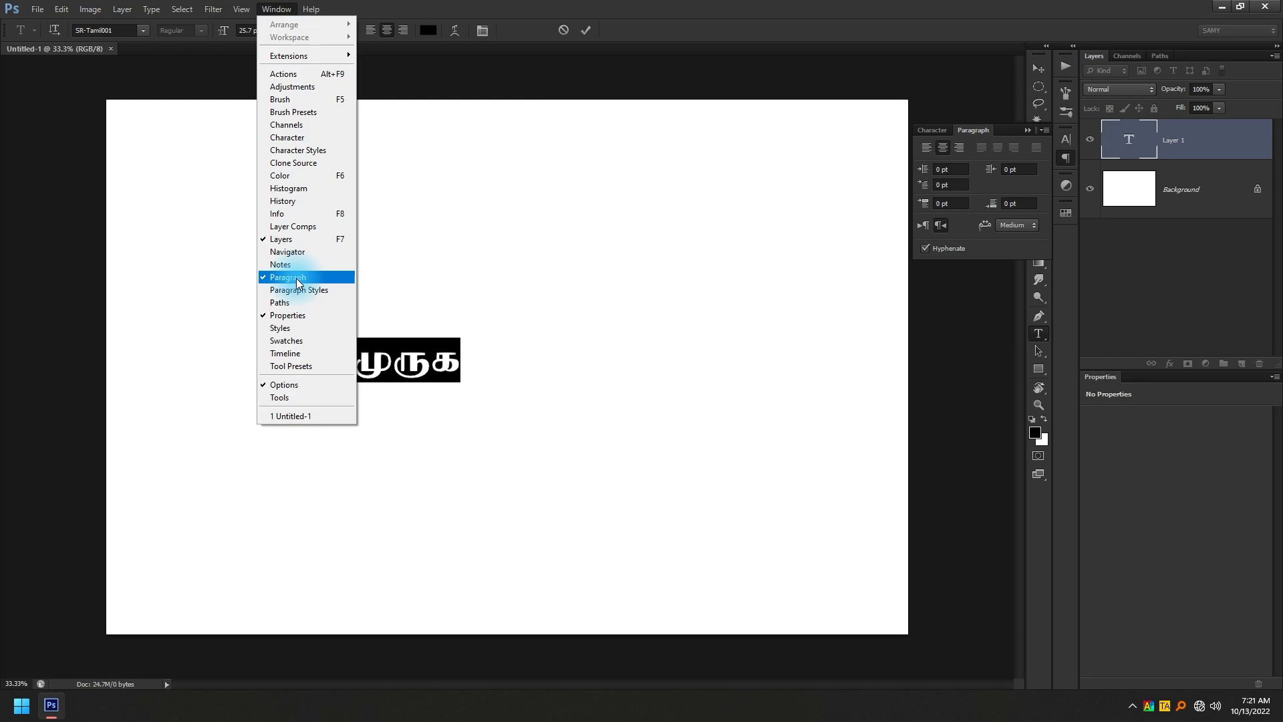
pyautogui.click(971, 217)
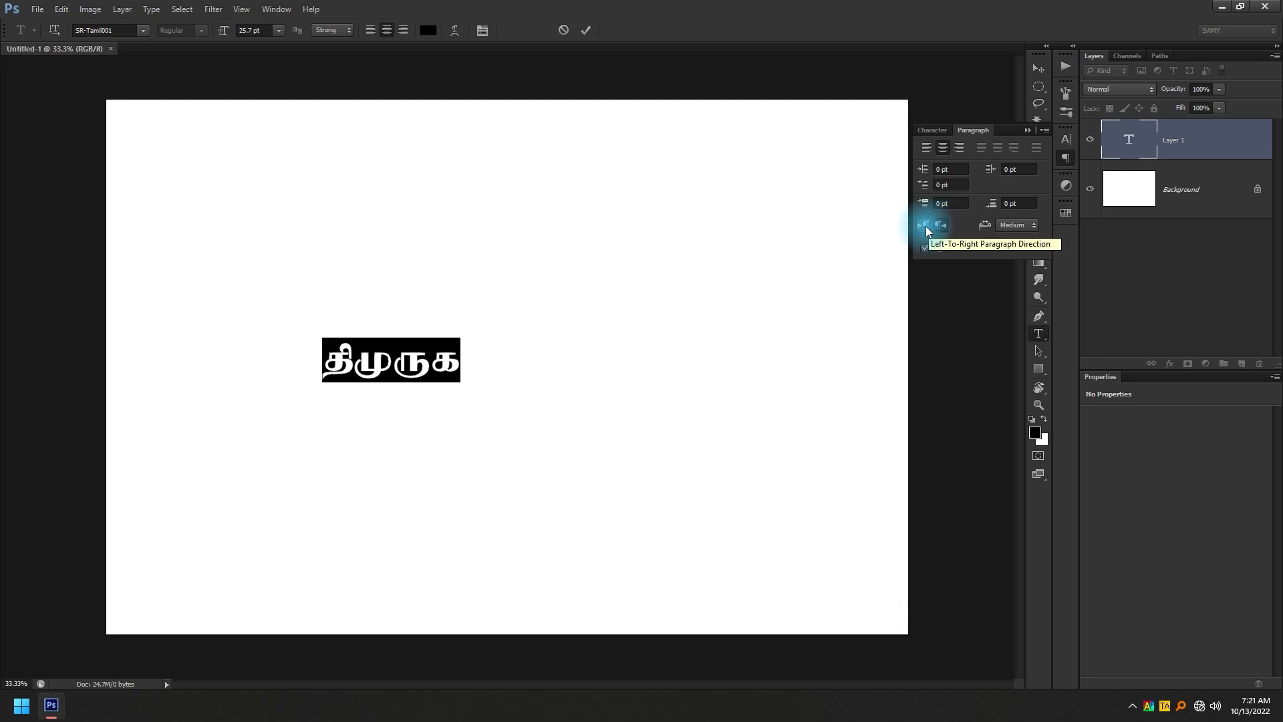
pyautogui.click(922, 226)
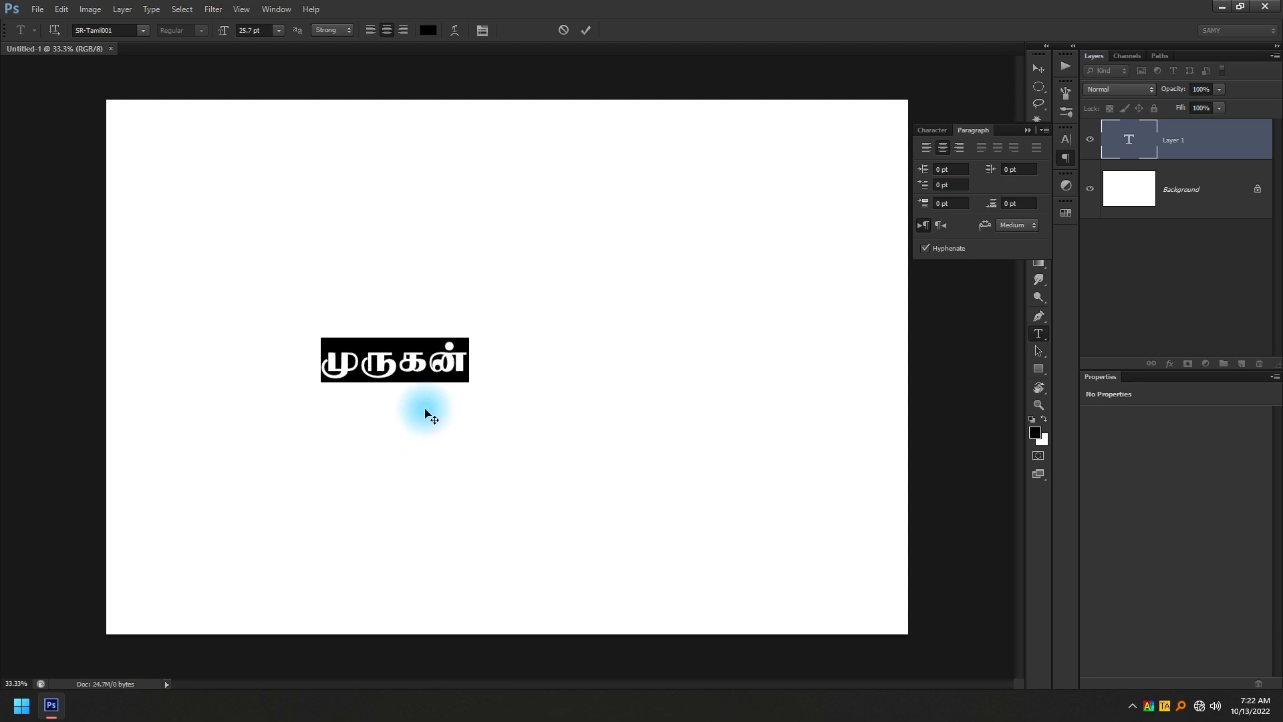
# - Commit the முருகன் text with the Move tool and bring up the Character panel
pyautogui.click(418, 363)
pyautogui.doubleClick(418, 362)
pyautogui.click(419, 362)
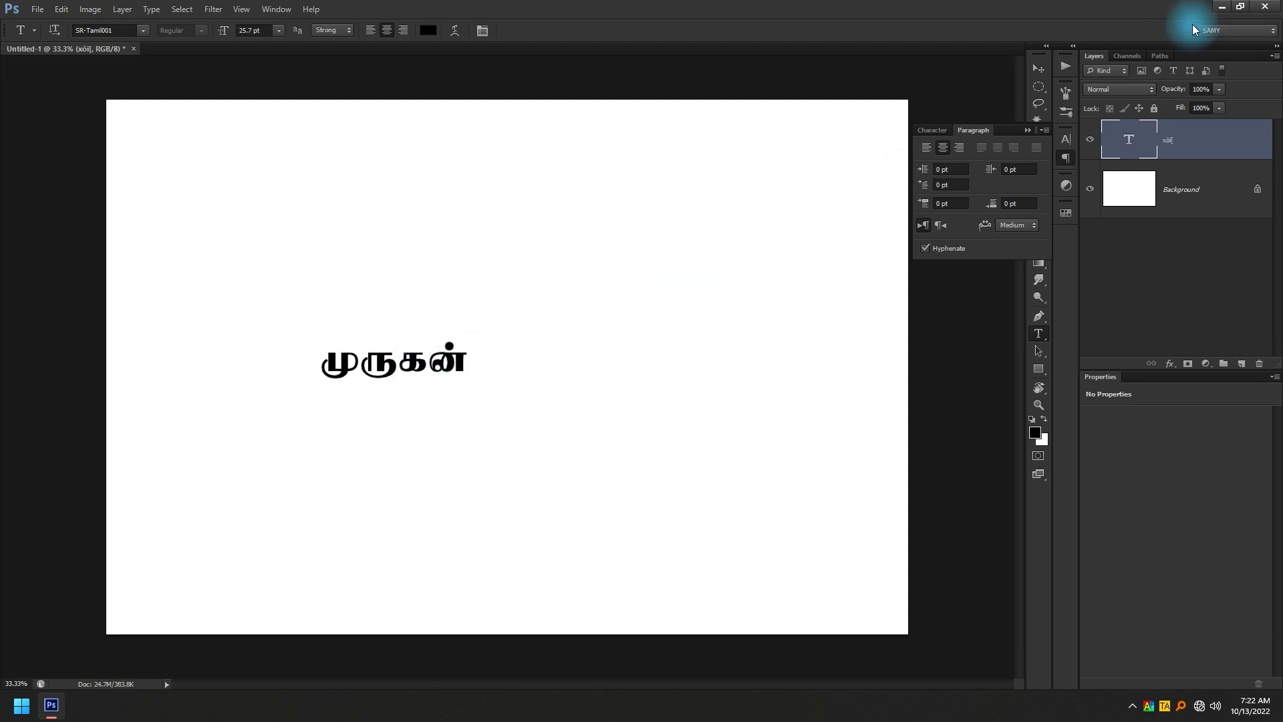
pyautogui.click(1039, 66)
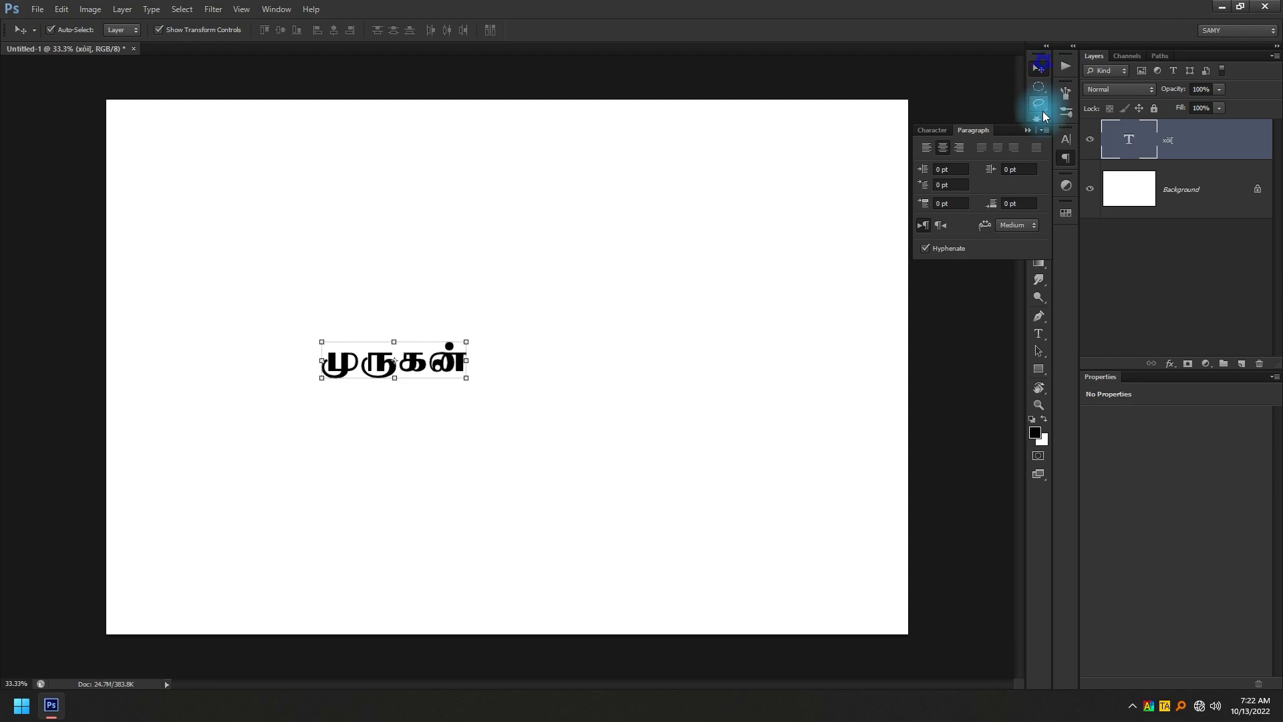
pyautogui.click(1065, 158)
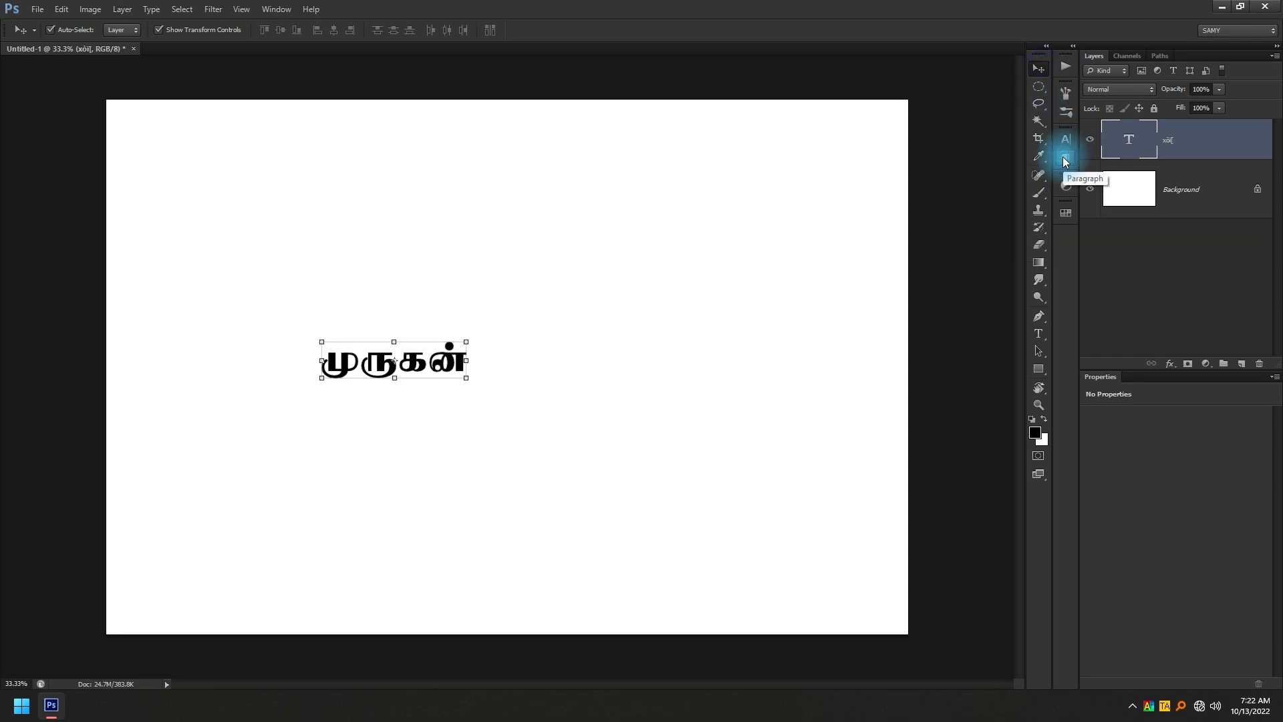
pyautogui.click(1065, 140)
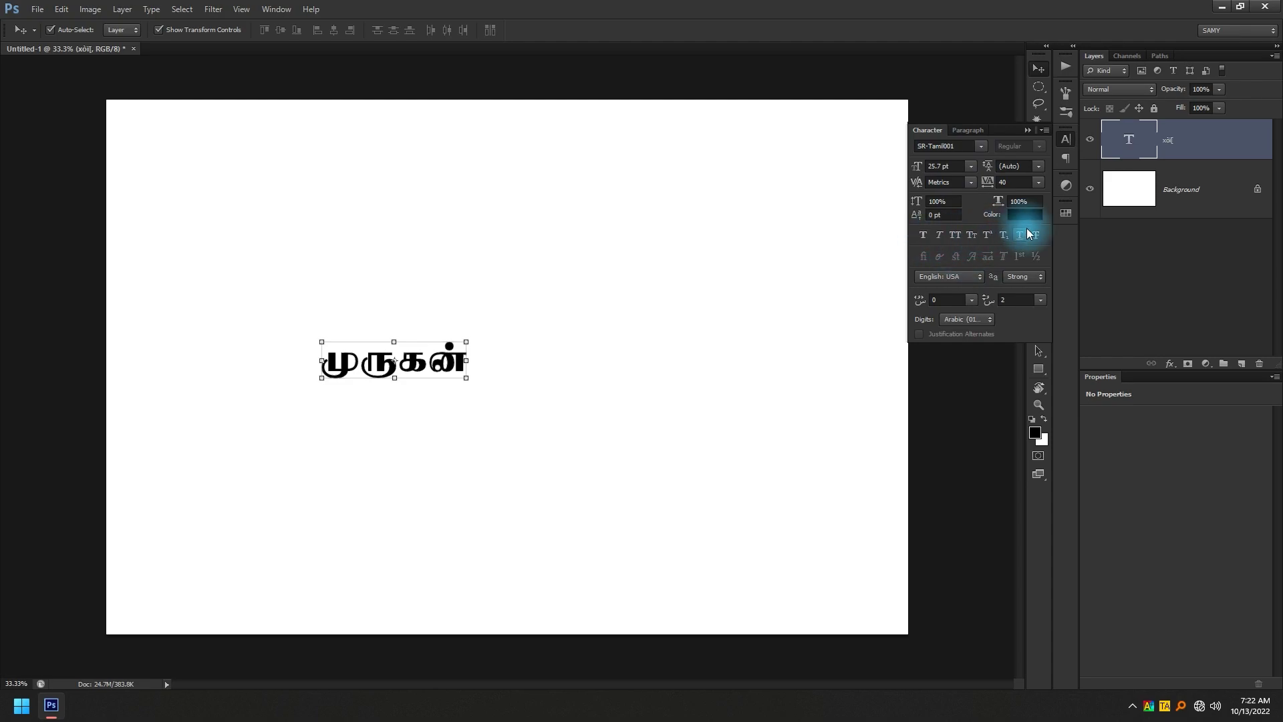
# - Test All Caps and Right-To-Left direction, then revert both to keep Left-To-Right
pyautogui.click(957, 235)
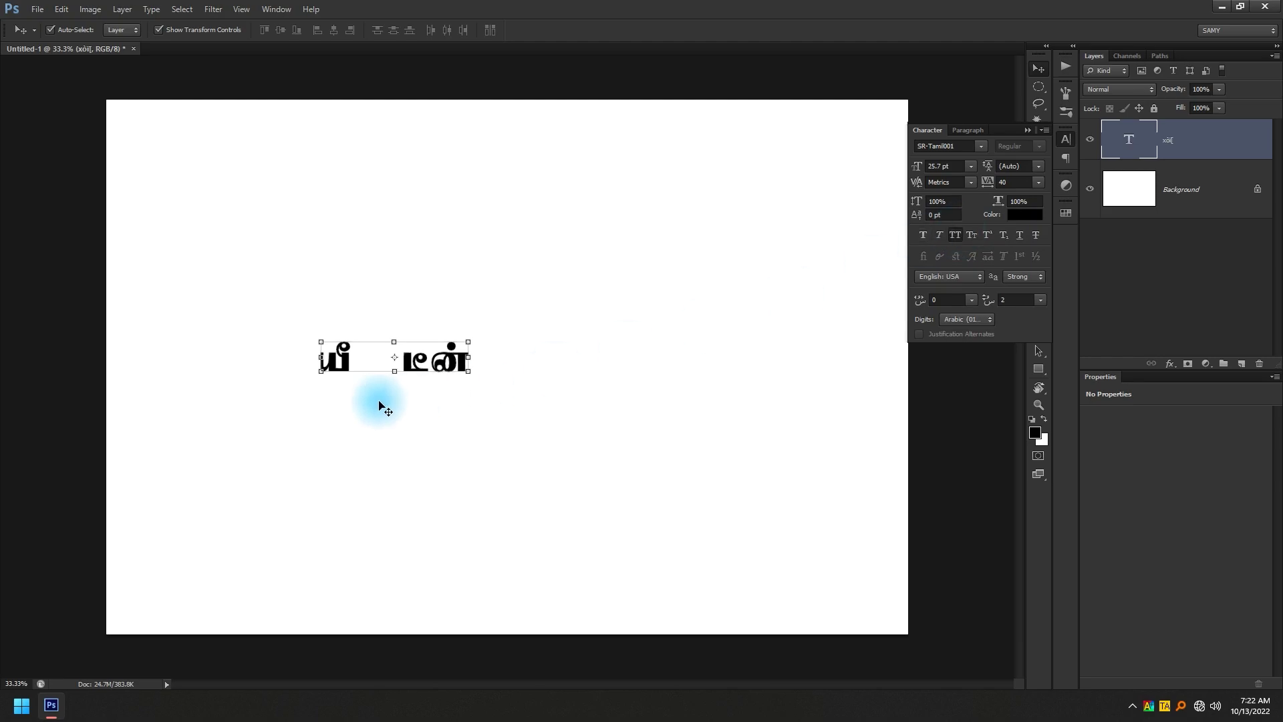
pyautogui.click(961, 240)
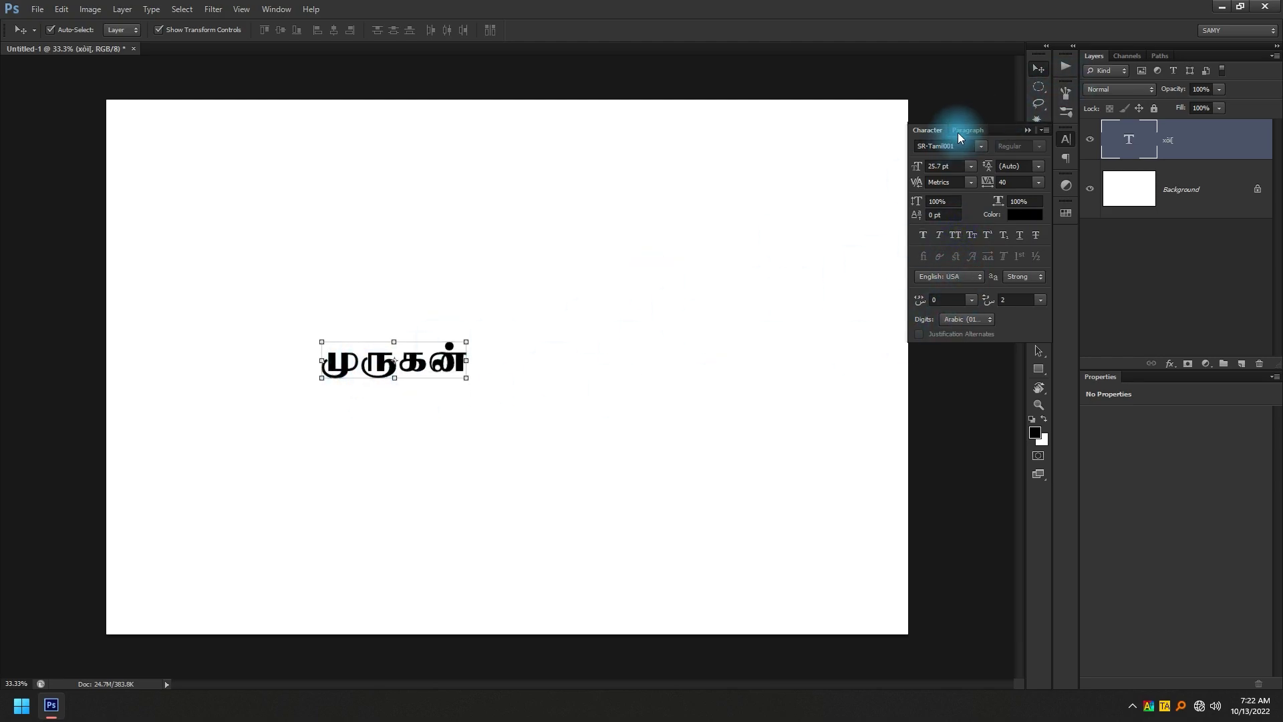
pyautogui.click(967, 130)
pyautogui.click(940, 224)
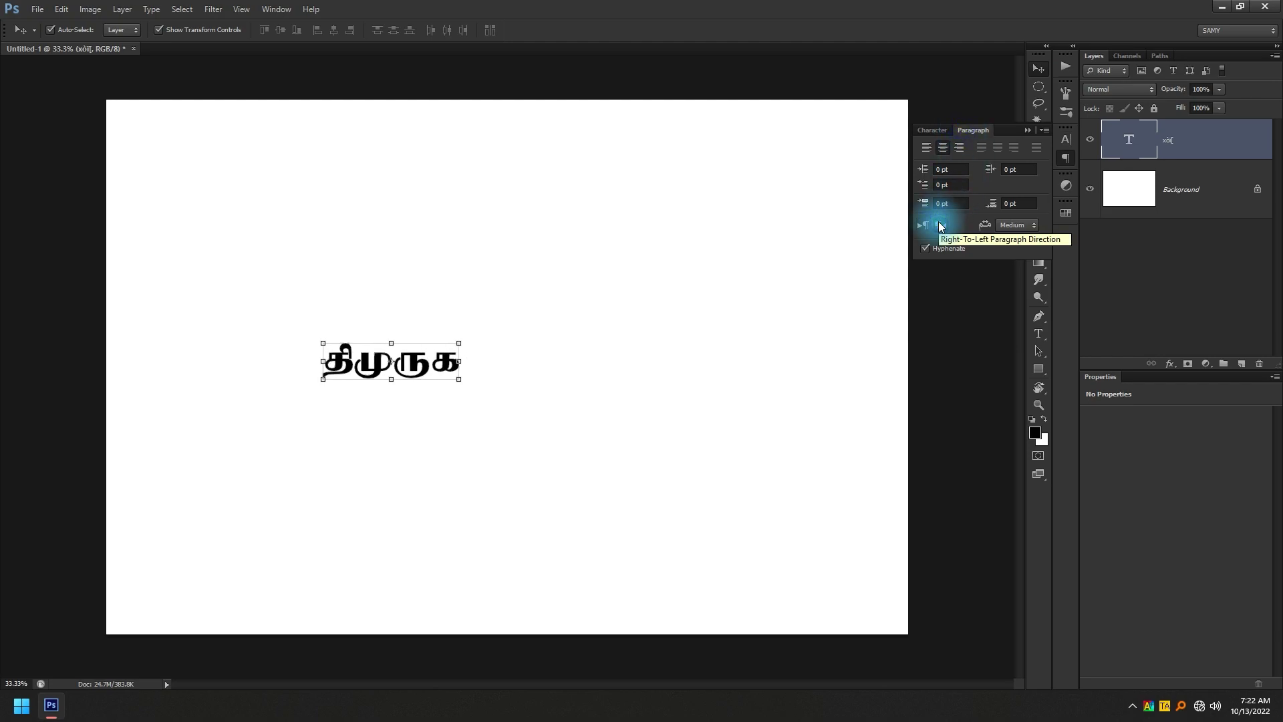
pyautogui.click(927, 225)
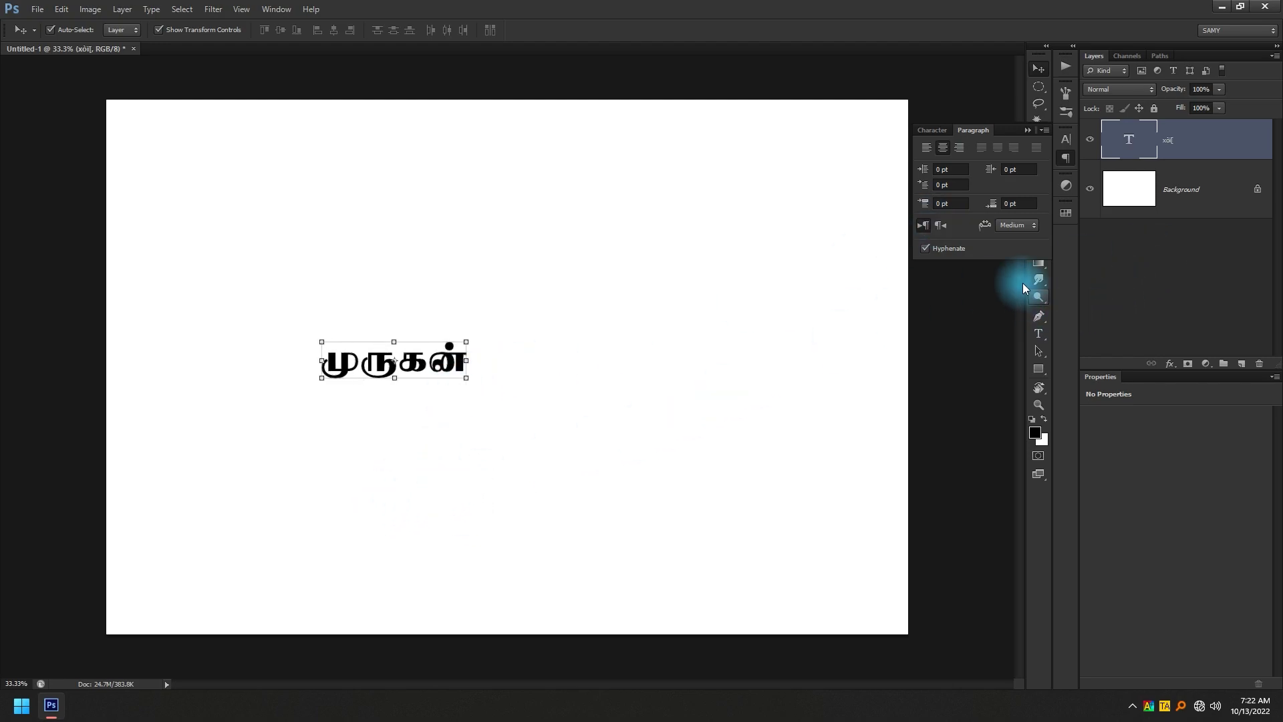
pyautogui.click(1038, 333)
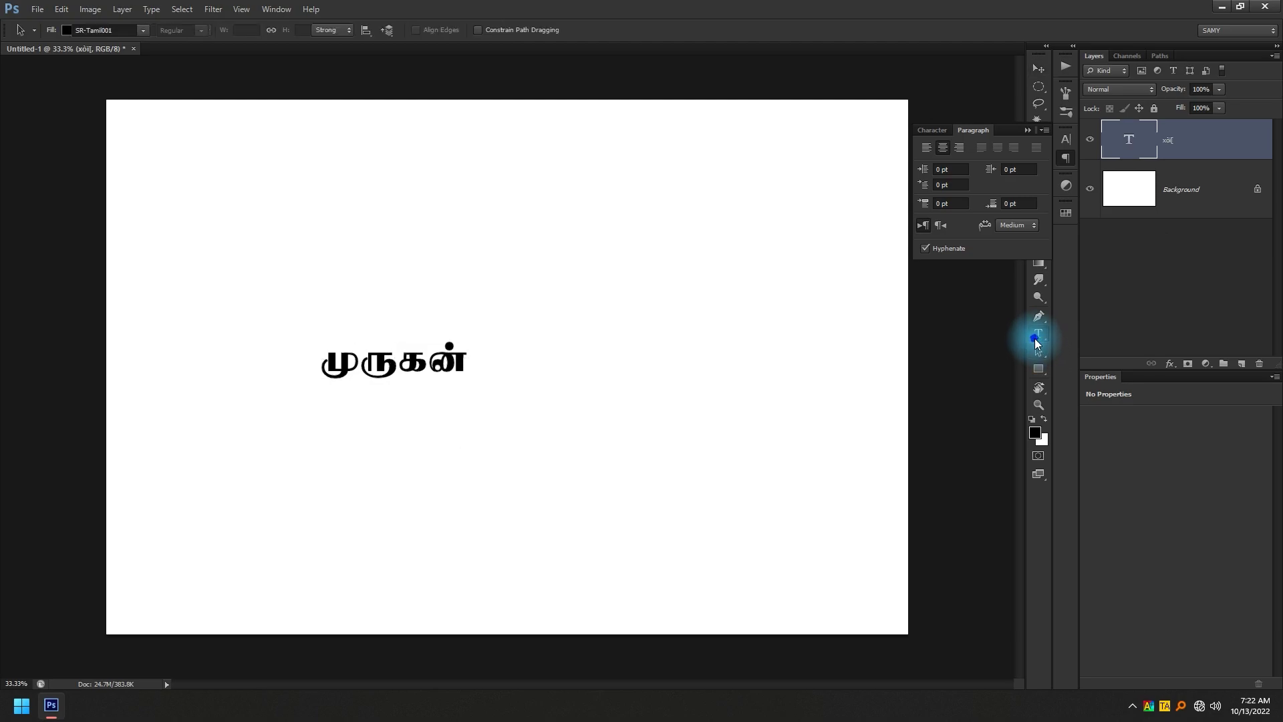
# - Add a second முருகன் text lower down and drag it up near the top centre
pyautogui.click(505, 481)
pyautogui.write('முரு')
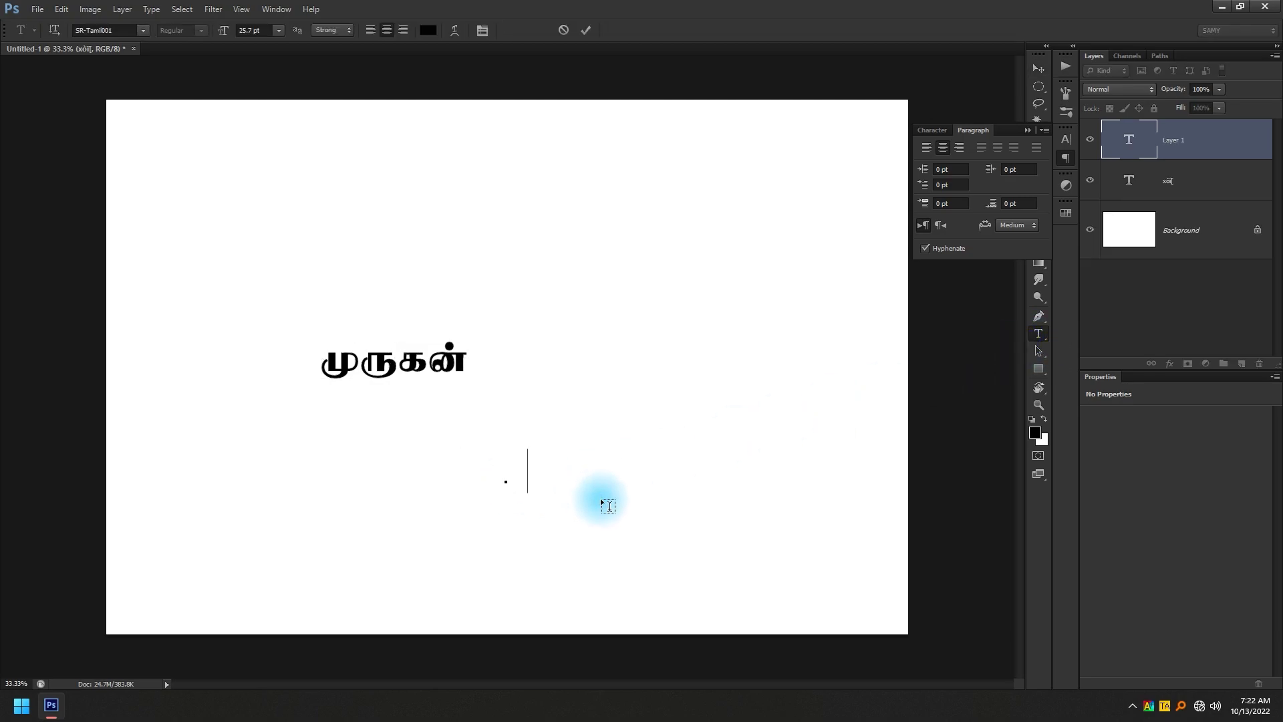
pyautogui.write('கன்')
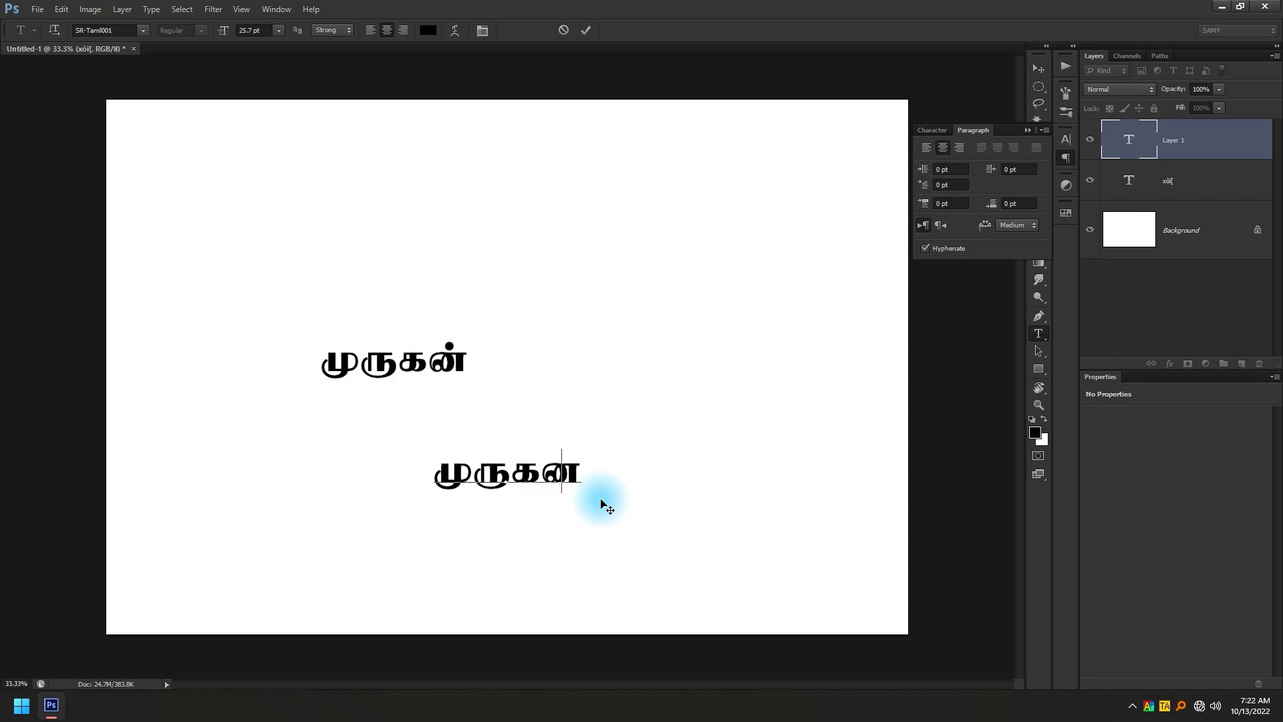
pyautogui.click(1039, 68)
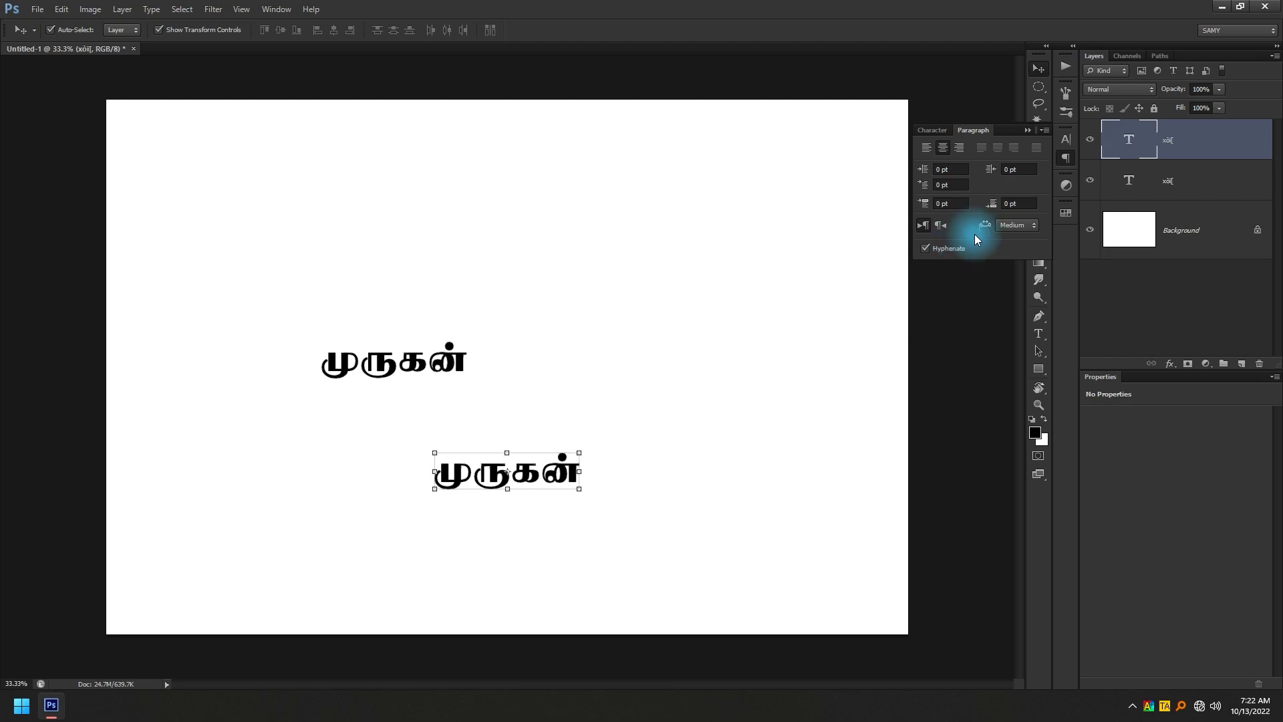
pyautogui.click(1063, 160)
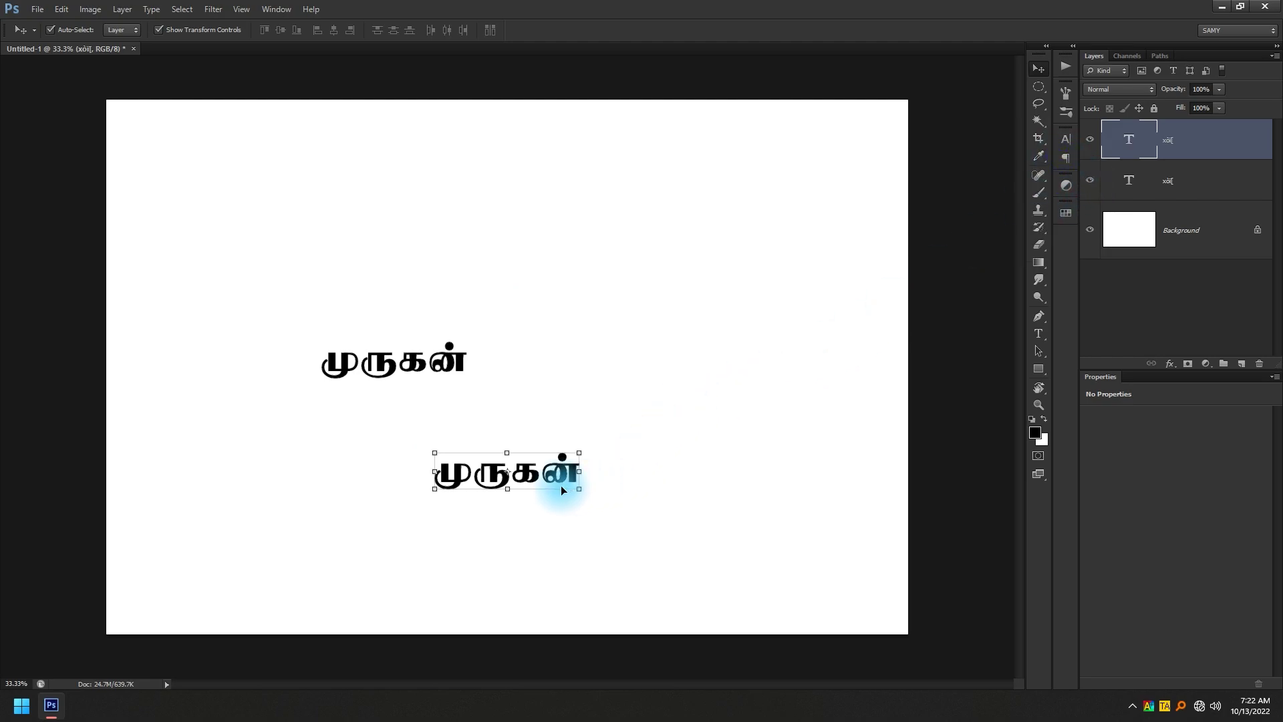
pyautogui.moveTo(528, 489)
pyautogui.mouseDown()
pyautogui.moveTo(564, 392)
pyautogui.moveTo(571, 258)
pyautogui.mouseUp()
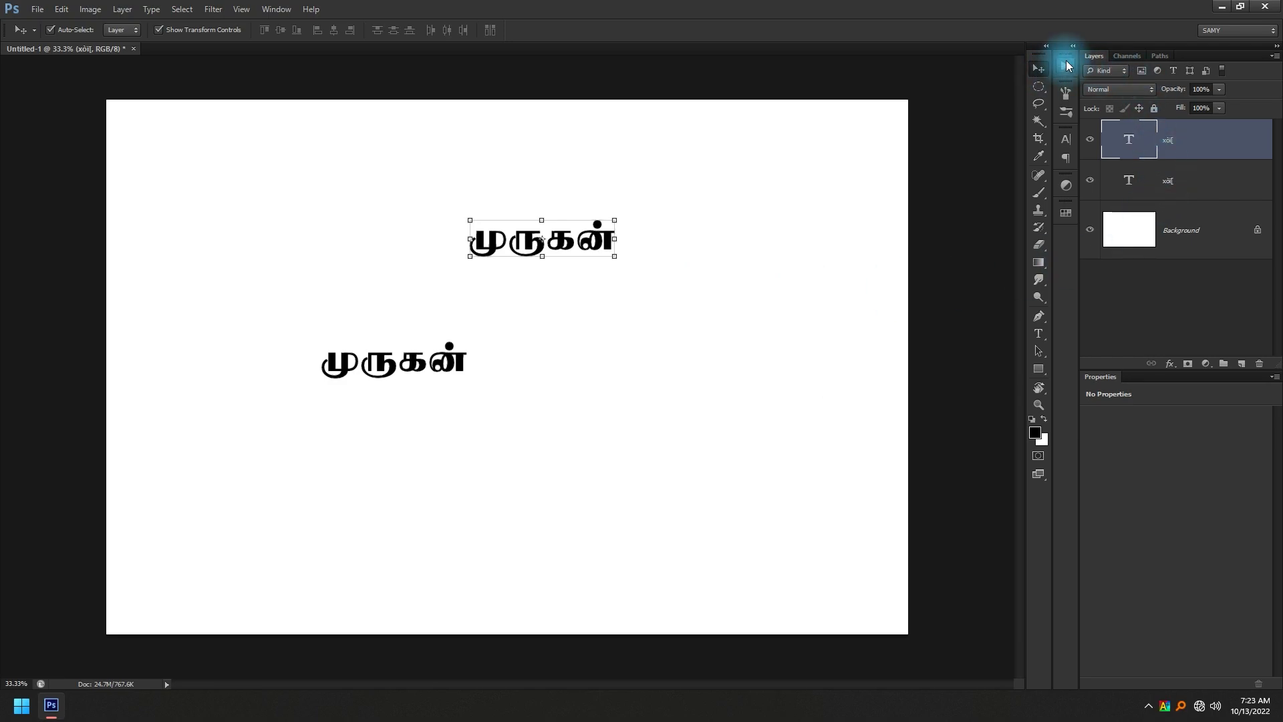
# - Select the top Tamil text and browse the font list, keeping SR-Tamil001
pyautogui.press('t')
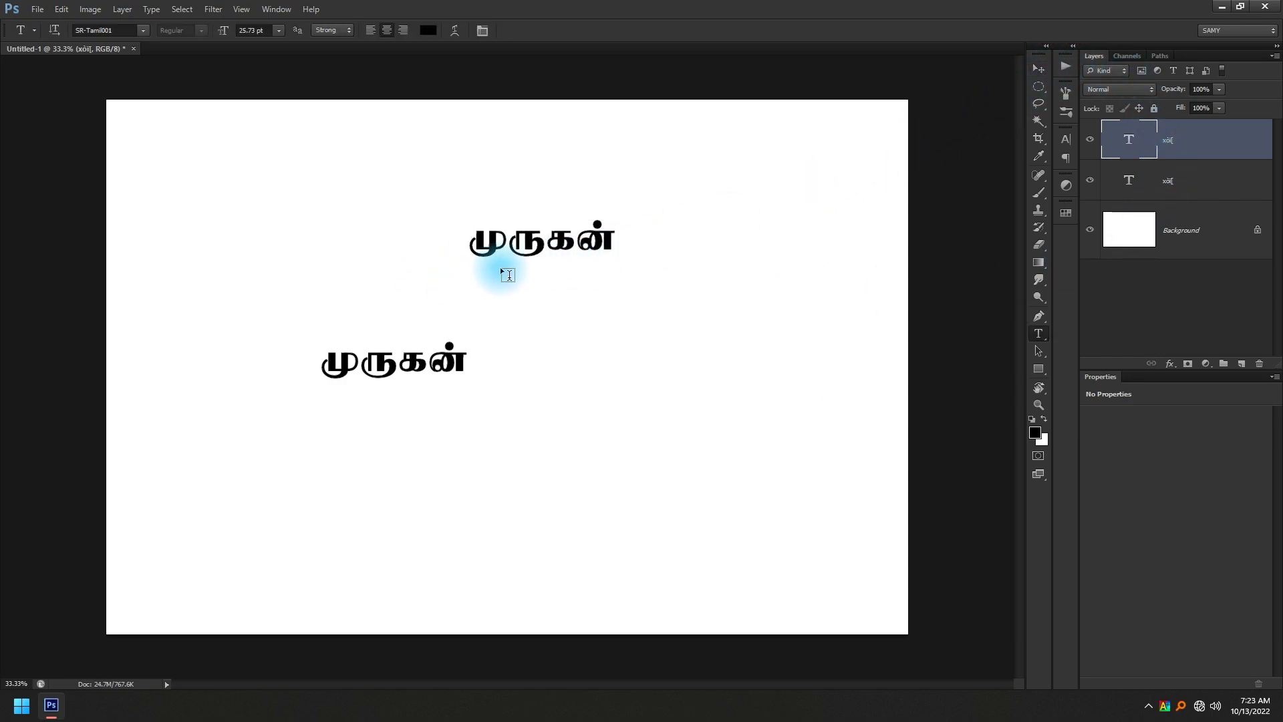
pyautogui.doubleClick(524, 240)
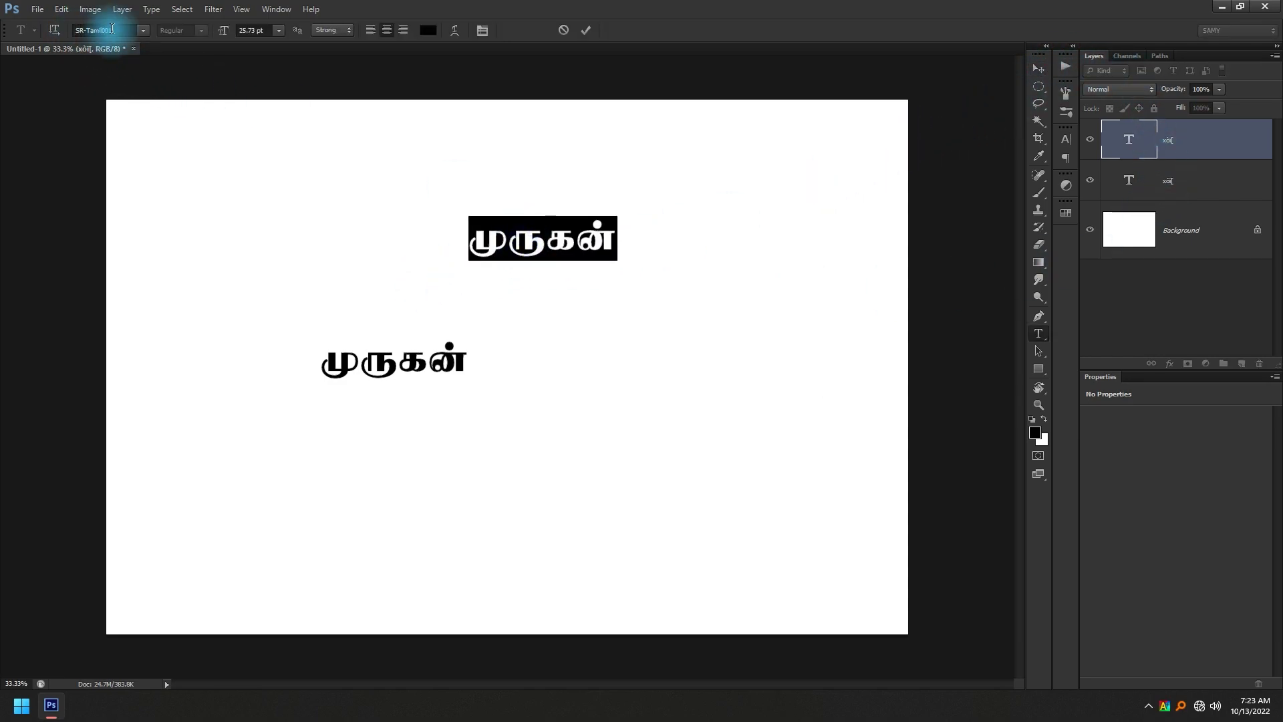
pyautogui.click(143, 30)
pyautogui.moveTo(277, 150)
pyautogui.mouseDown()
pyautogui.moveTo(275, 128)
pyautogui.moveTo(283, 315)
pyautogui.mouseUp()
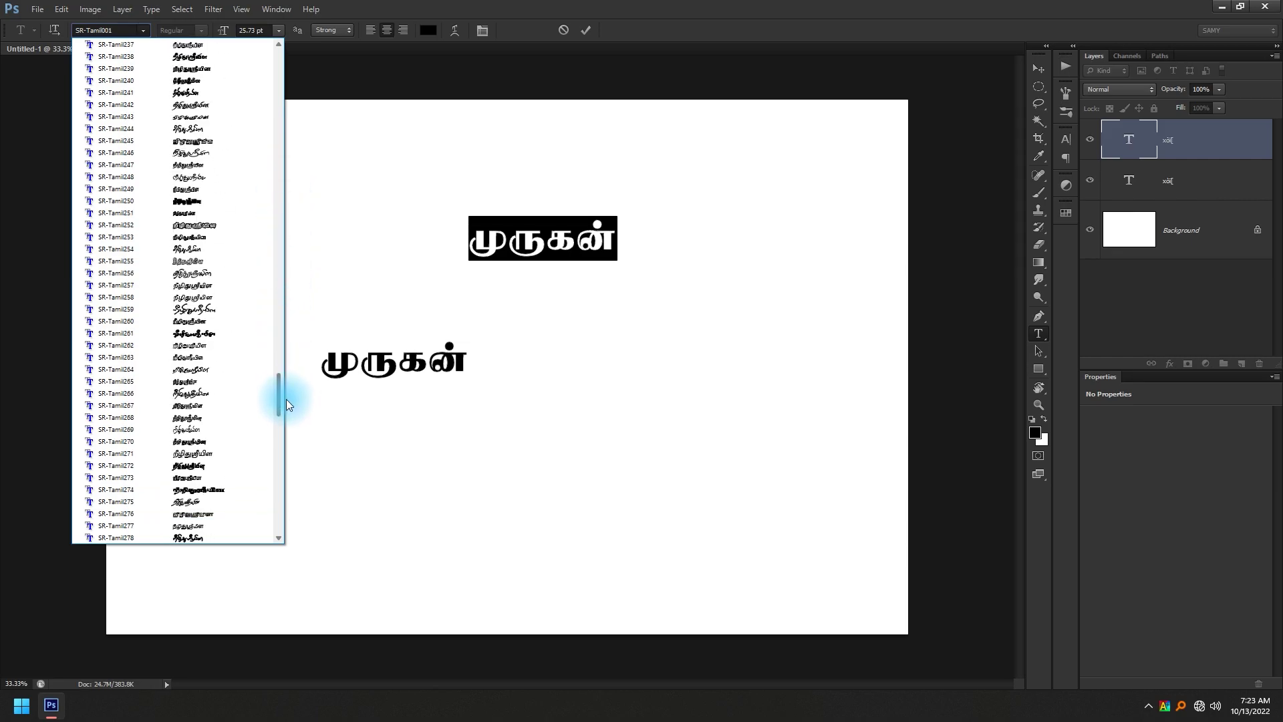
pyautogui.moveTo(285, 399); pyautogui.dragTo(282, 416)
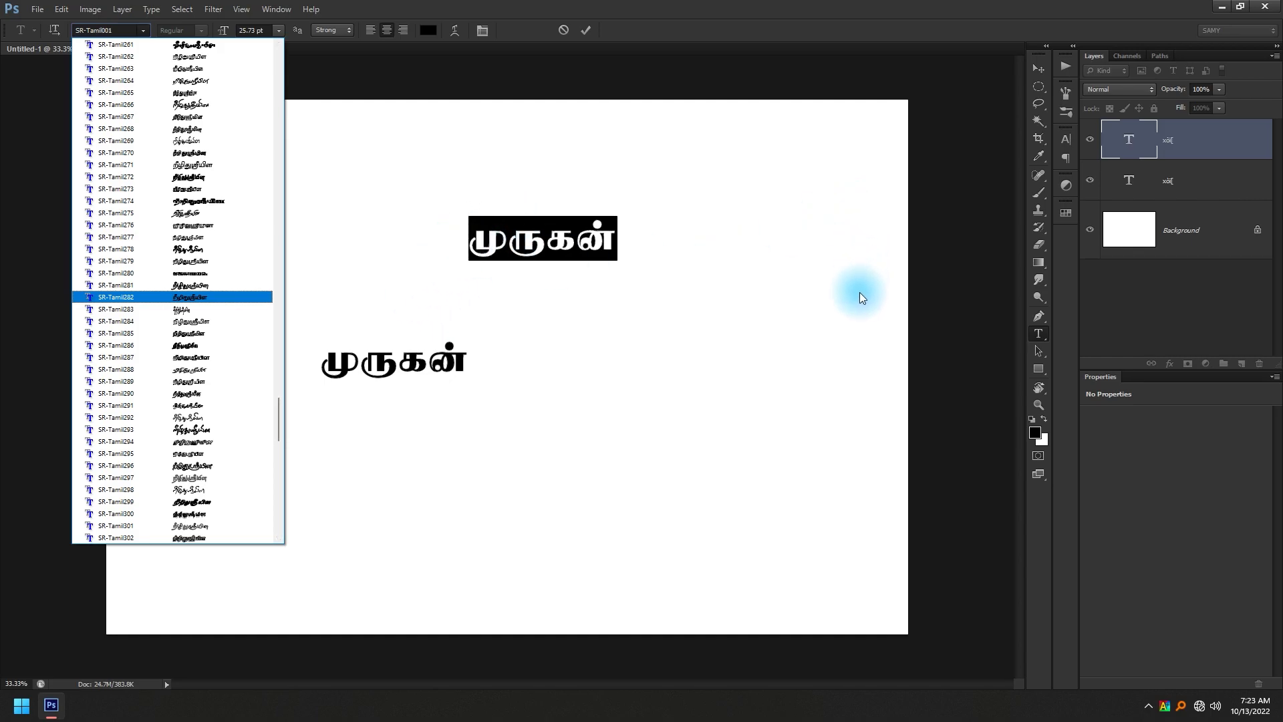
pyautogui.click(726, 290)
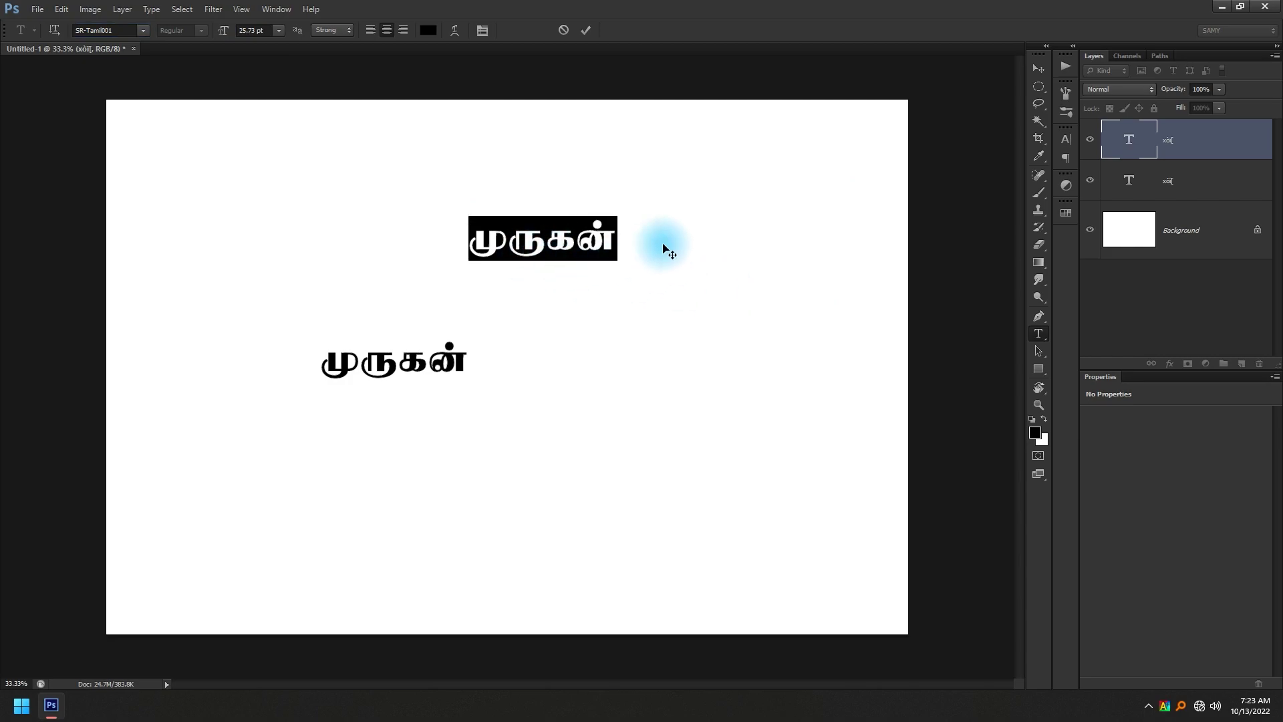
# - Commit the text and show the Character, then Paragraph panel
pyautogui.click(1036, 67)
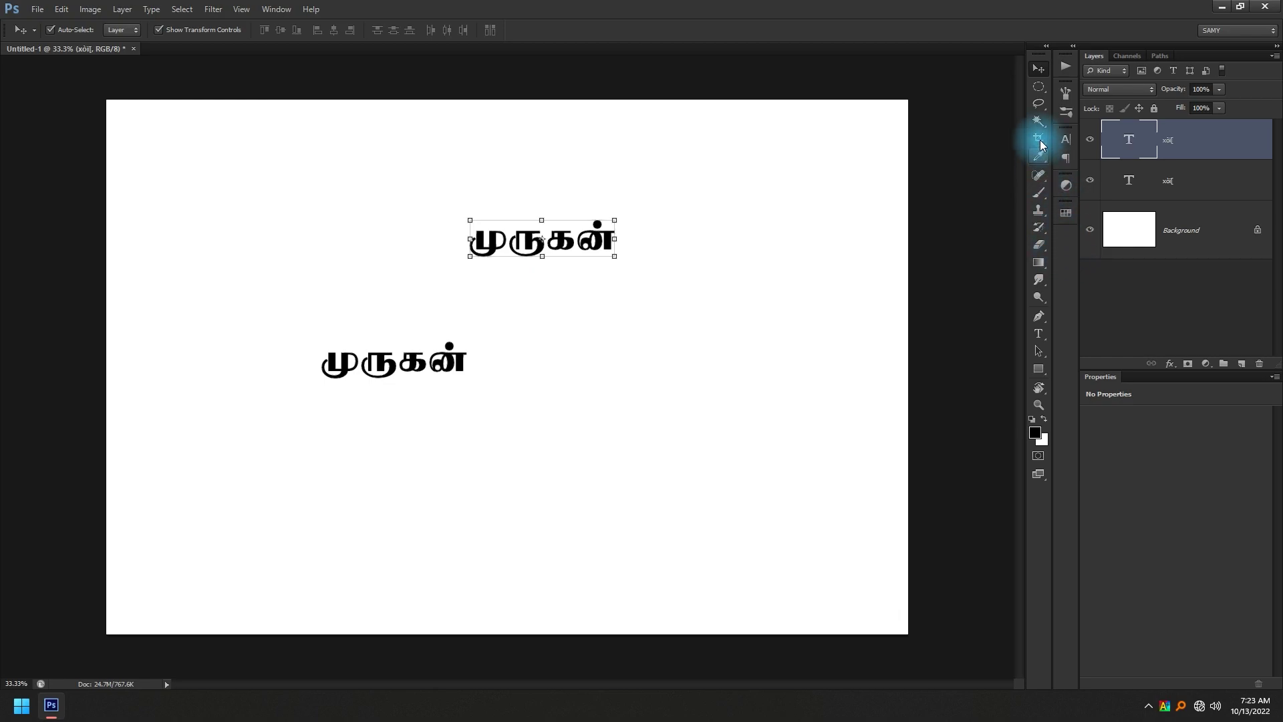
pyautogui.click(1066, 138)
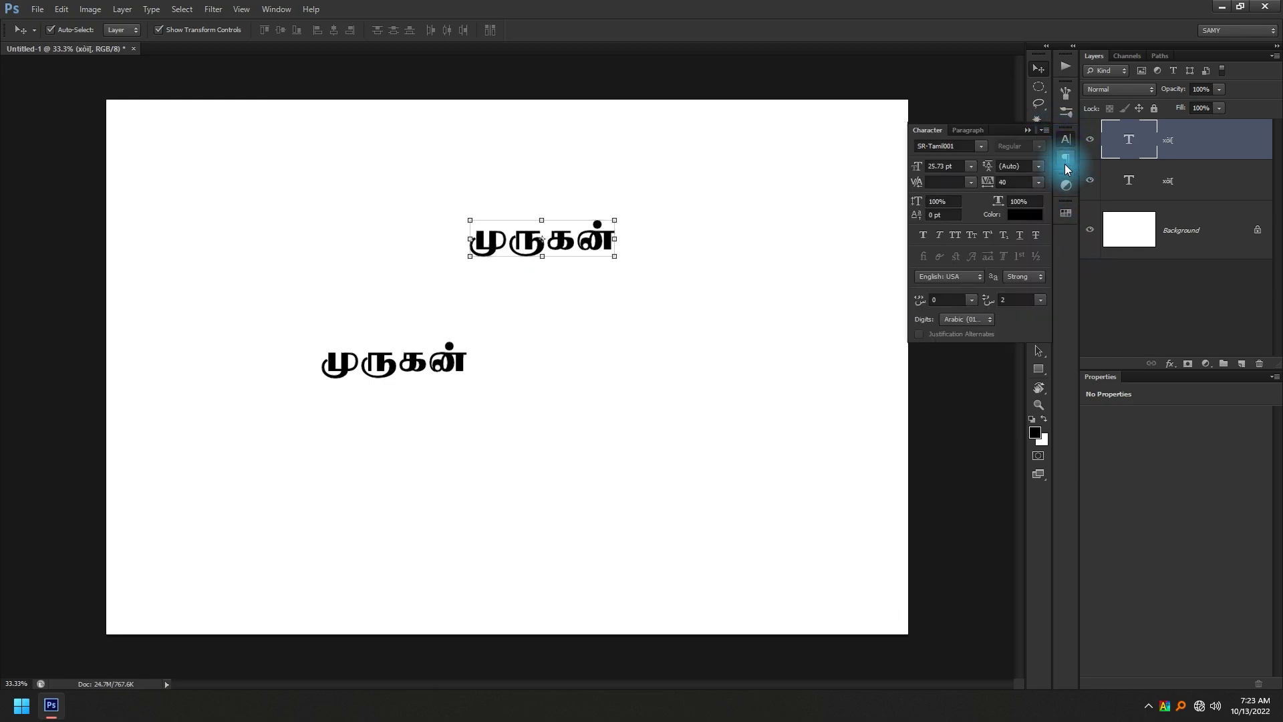
pyautogui.click(1067, 165)
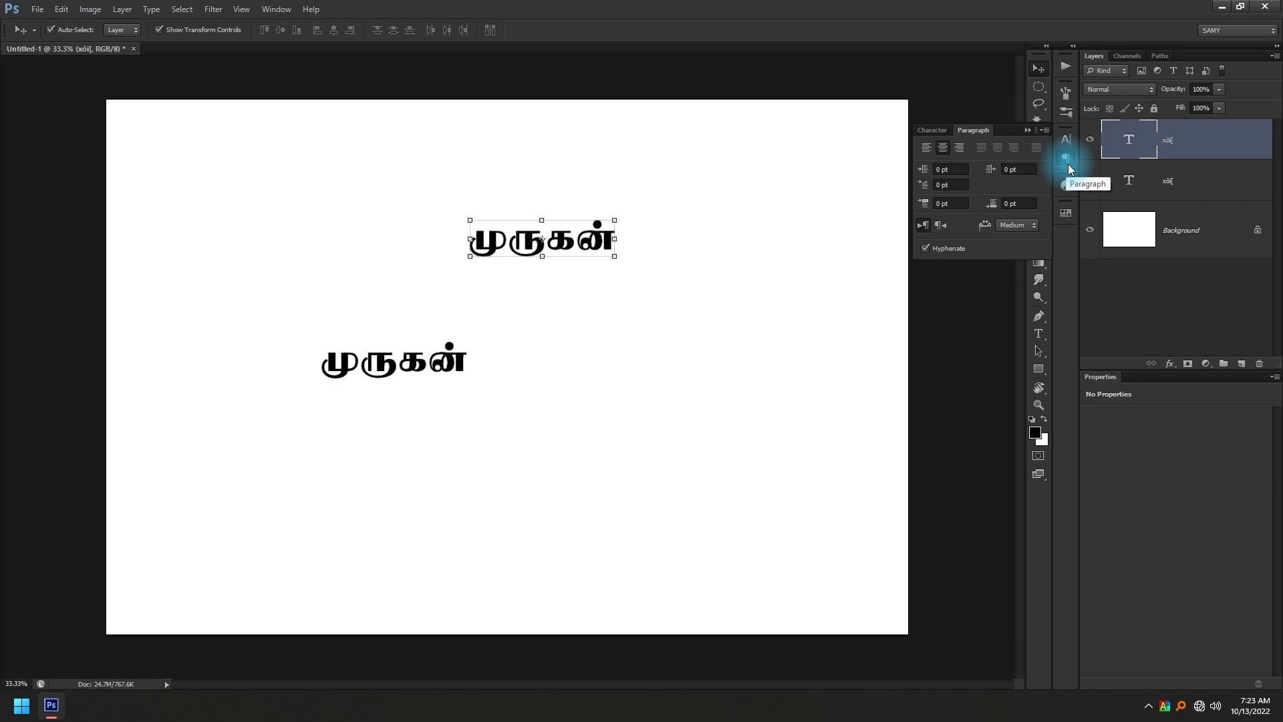
pyautogui.click(1176, 705)
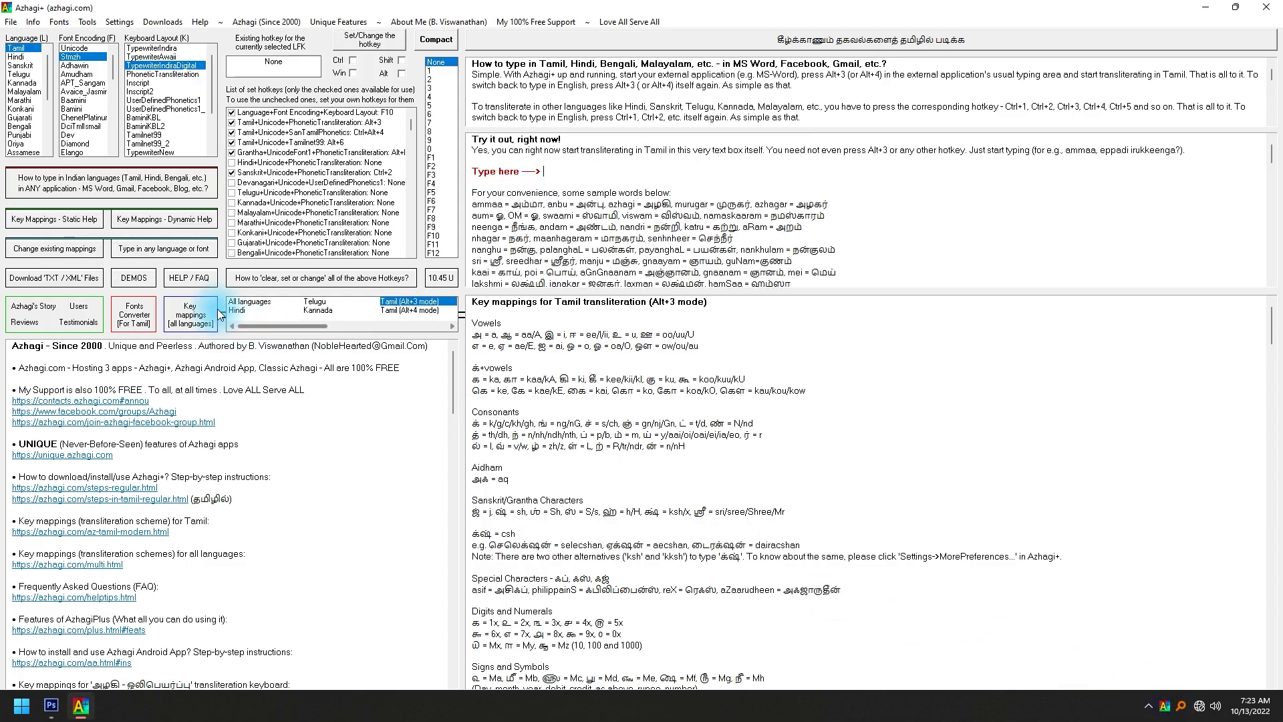
# - Enable Azhagi+ Tamil mode (Alt+3) with Stmzh encoding and PhoneticTransliteration layout, then minimise
pyautogui.hotkey('alt', '3')
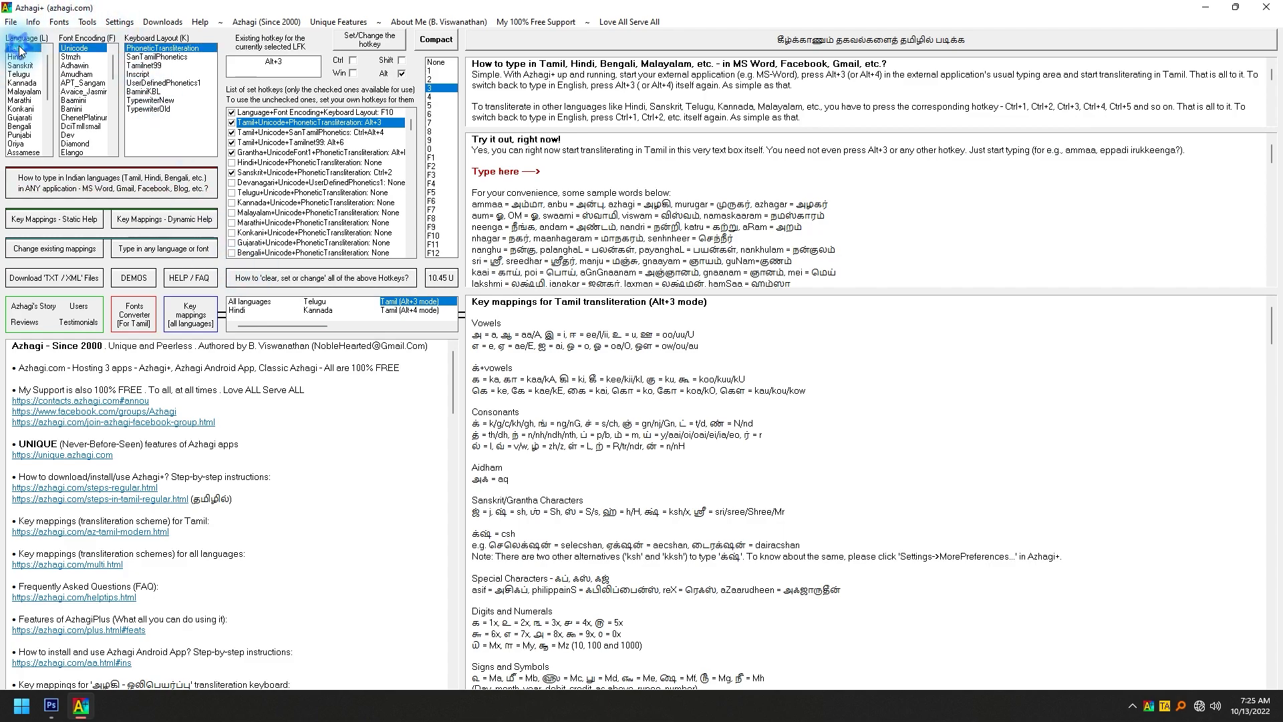
pyautogui.click(75, 57)
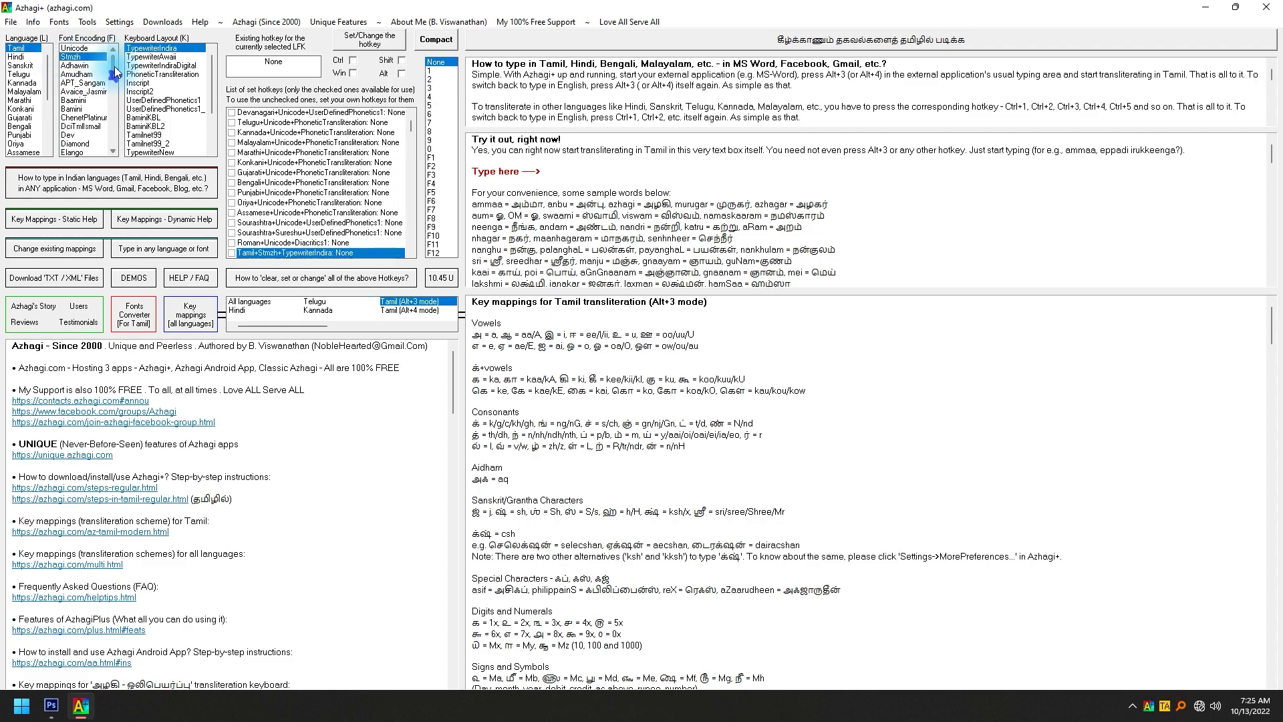
pyautogui.click(144, 50)
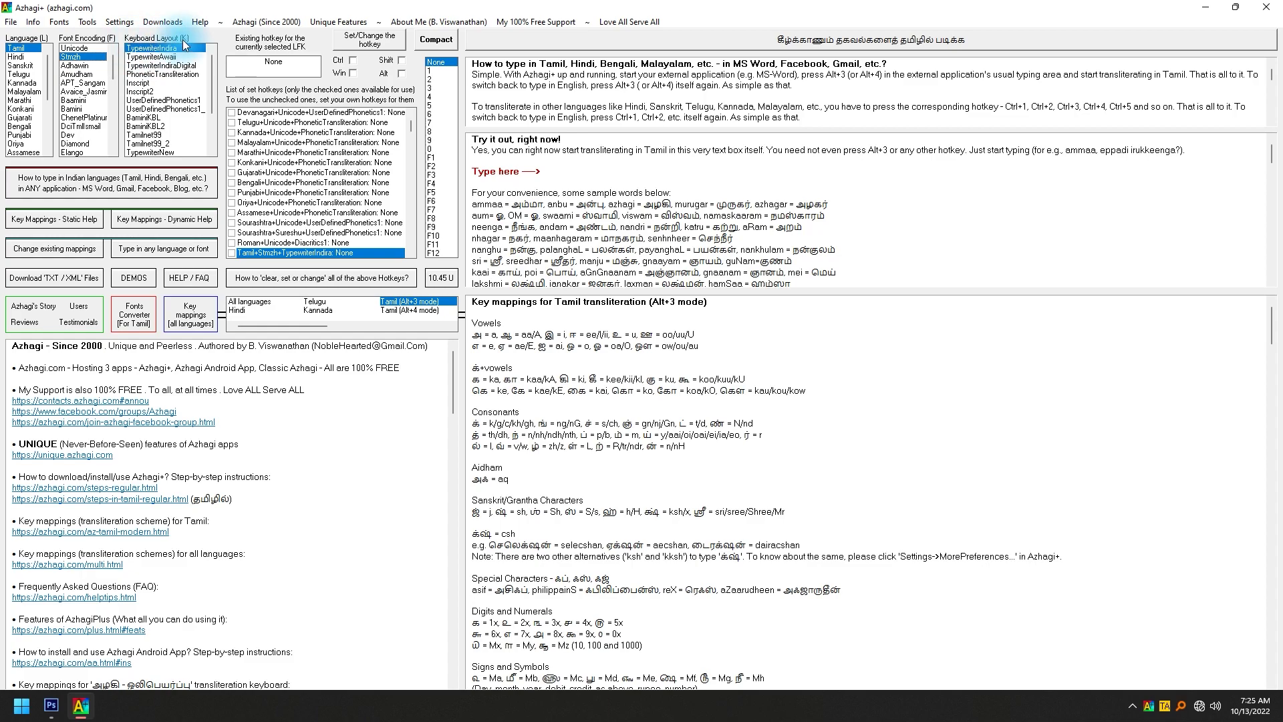
pyautogui.click(166, 75)
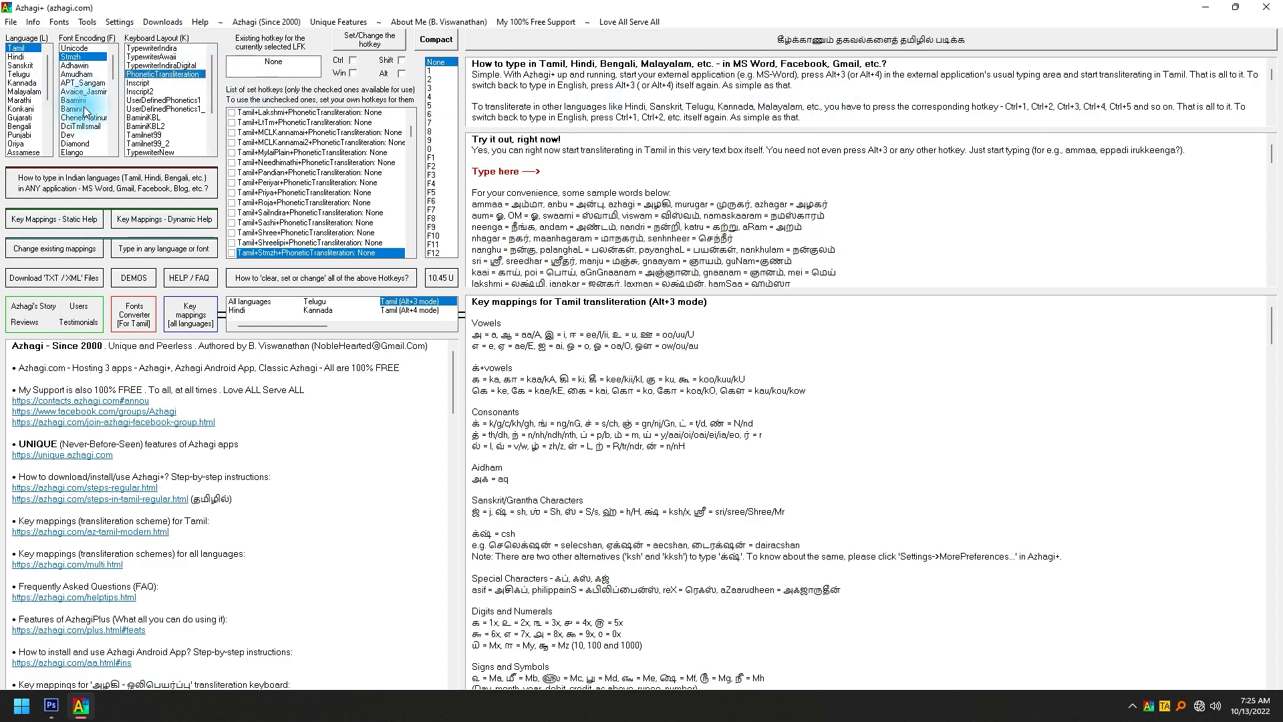
pyautogui.click(1203, 8)
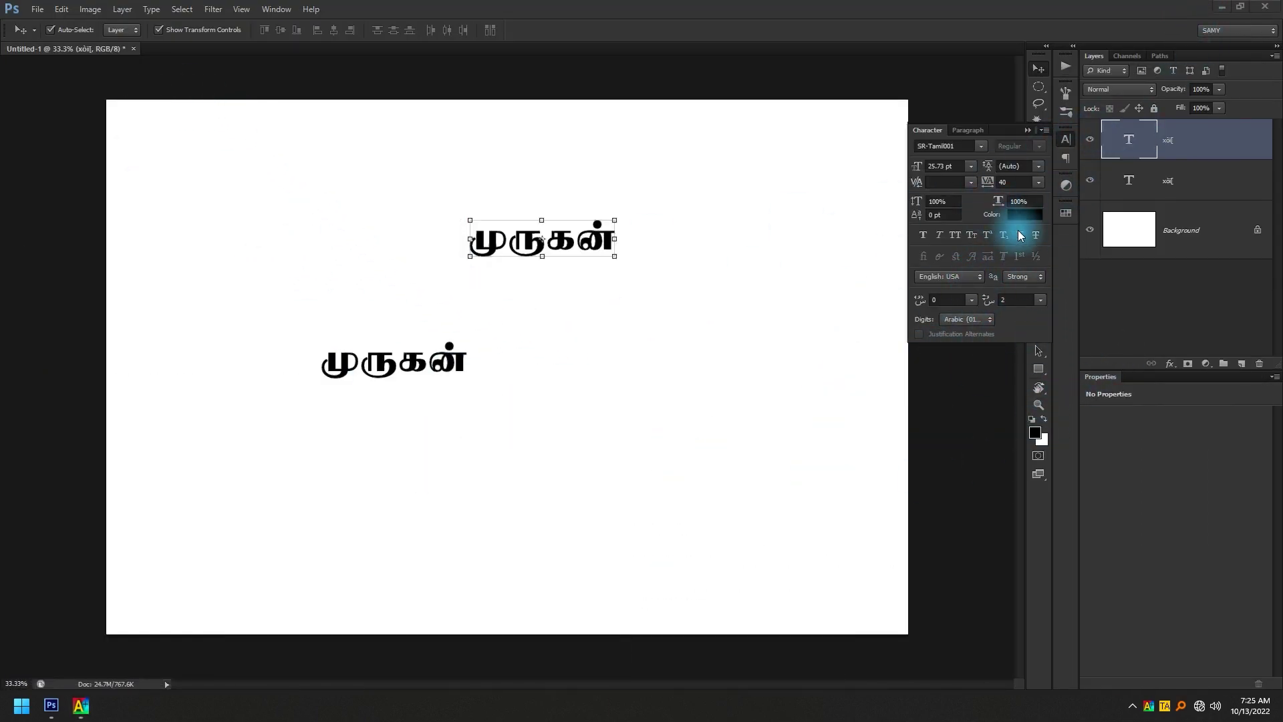
# - Add a third முருகன் text below the others, replacing the test characters typed first
pyautogui.click(461, 496)
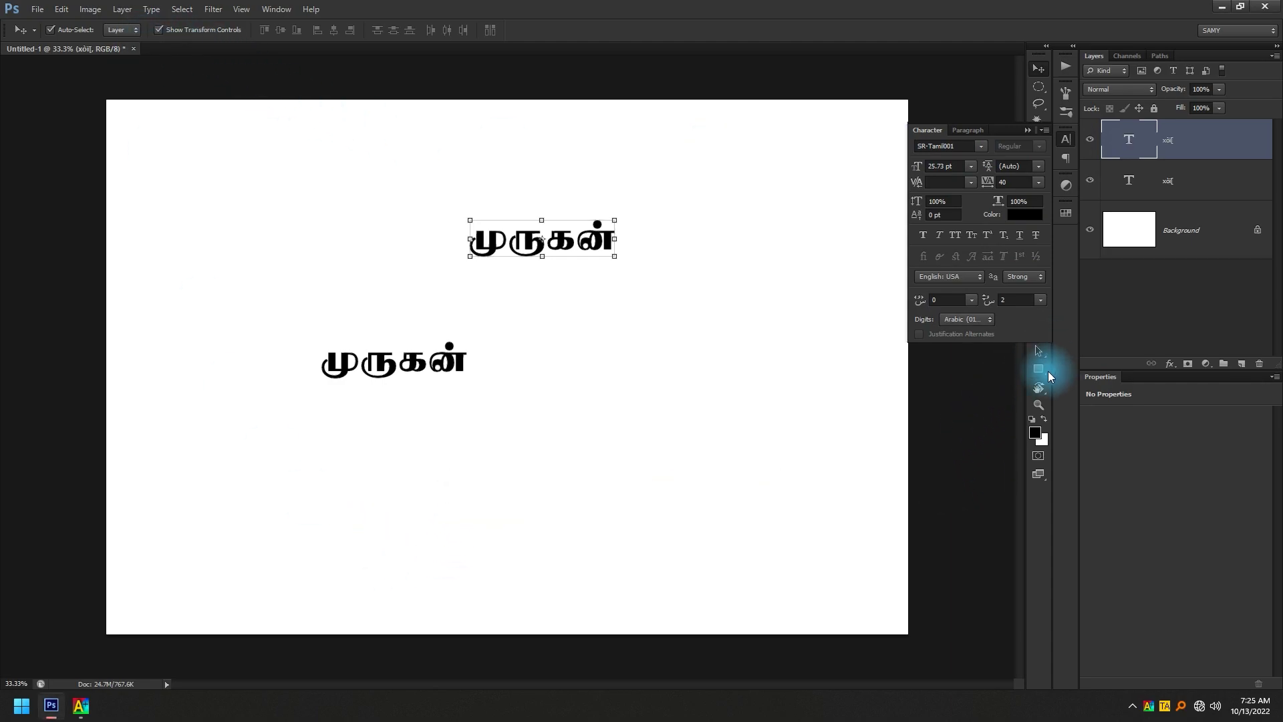
pyautogui.click(1065, 139)
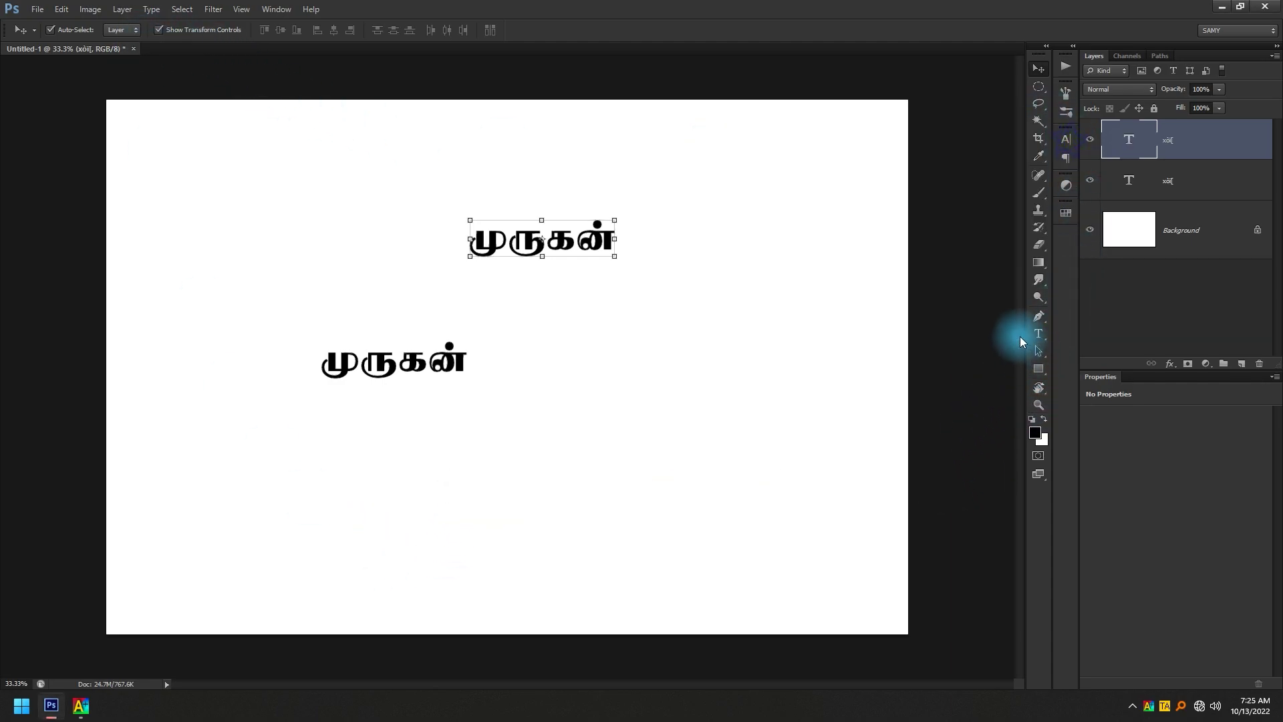
pyautogui.click(1037, 333)
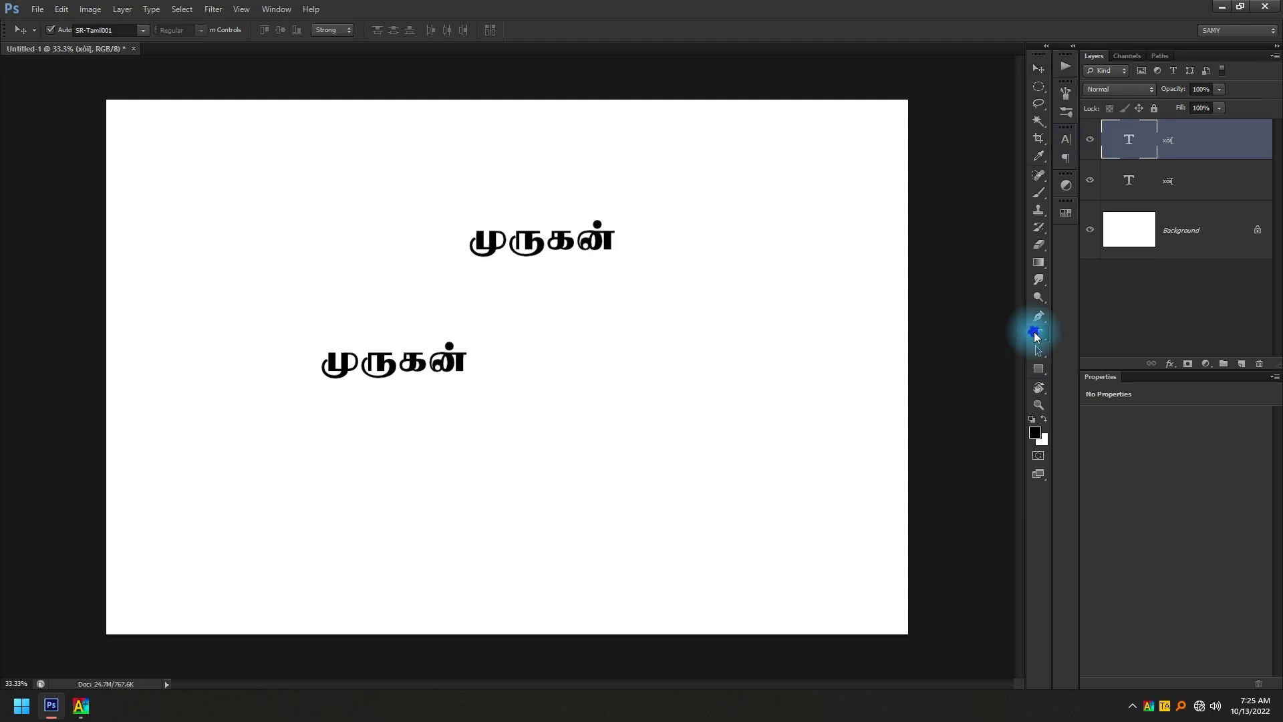
pyautogui.click(371, 467)
pyautogui.write('ழிவிழிவிழிவி')
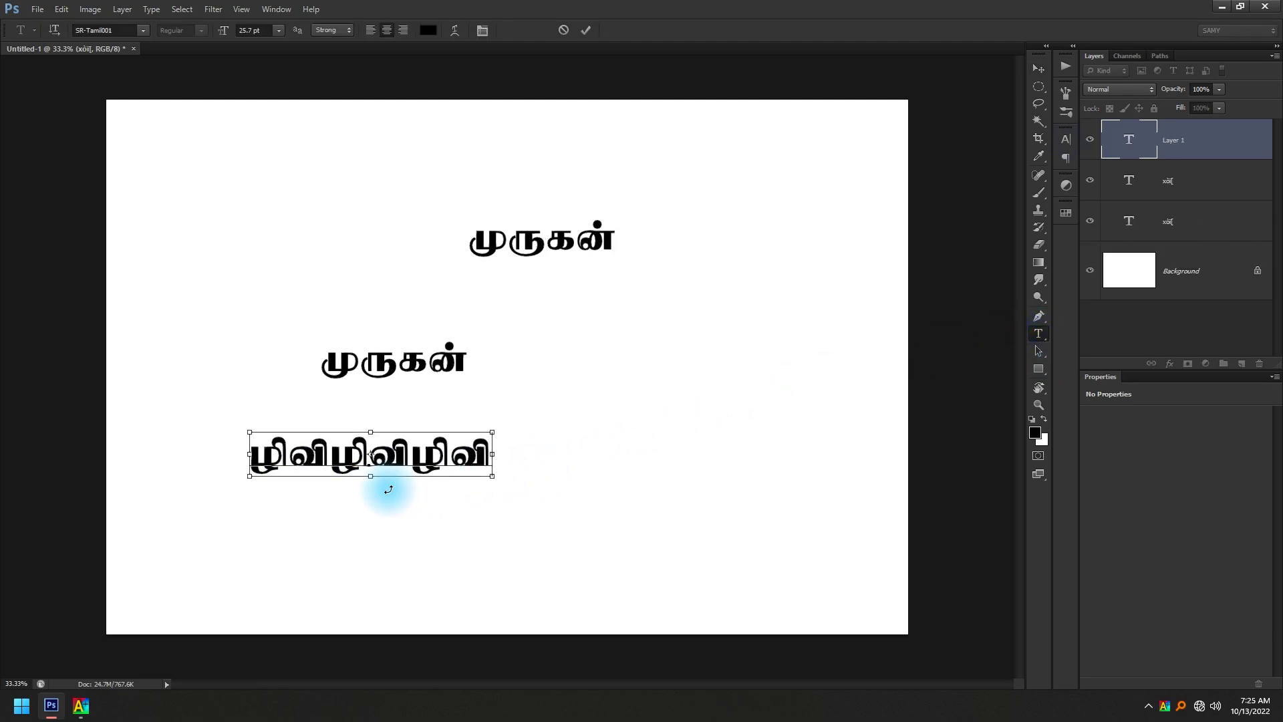
pyautogui.hotkey('ctrl', 'a')
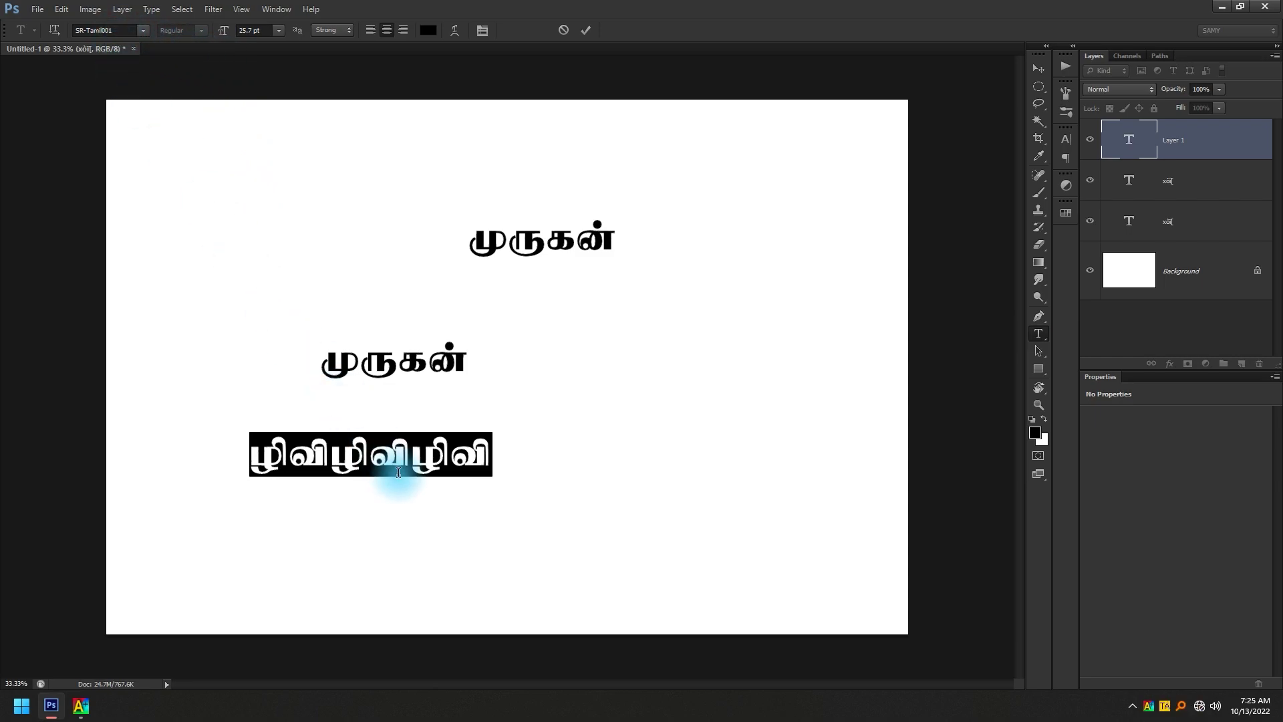
pyautogui.write('முருக்')
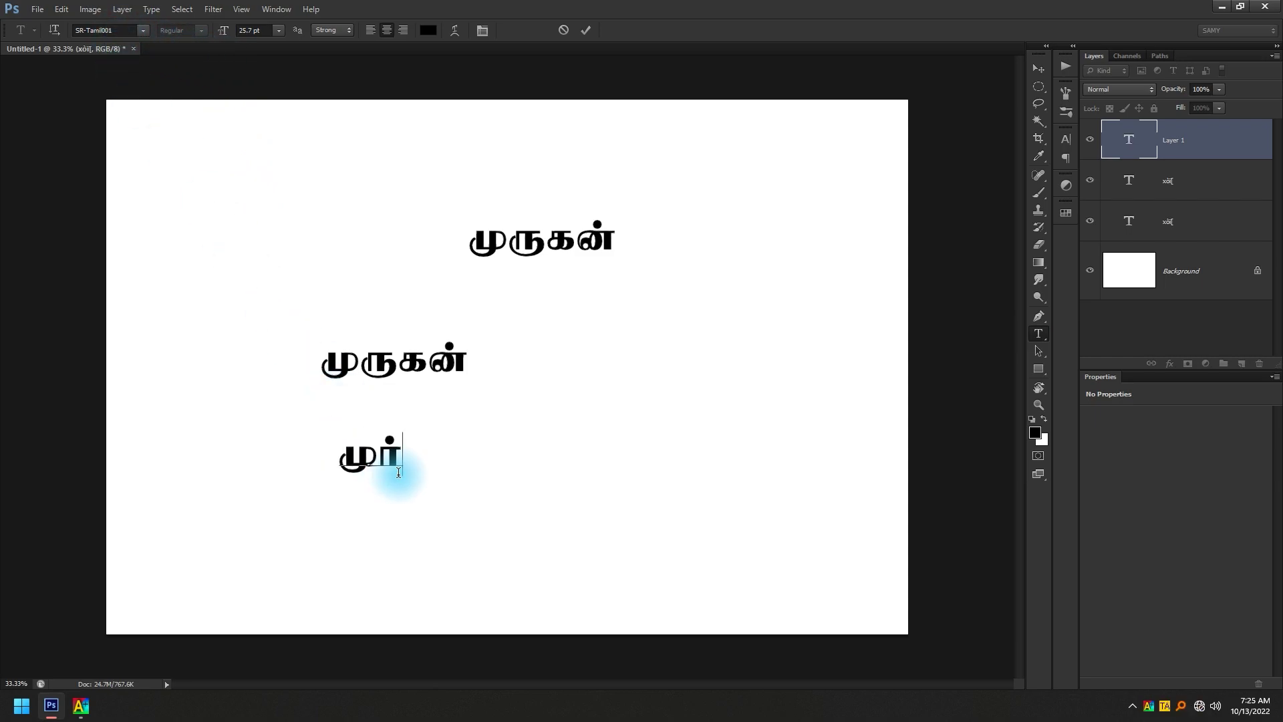
pyautogui.write('ன்')
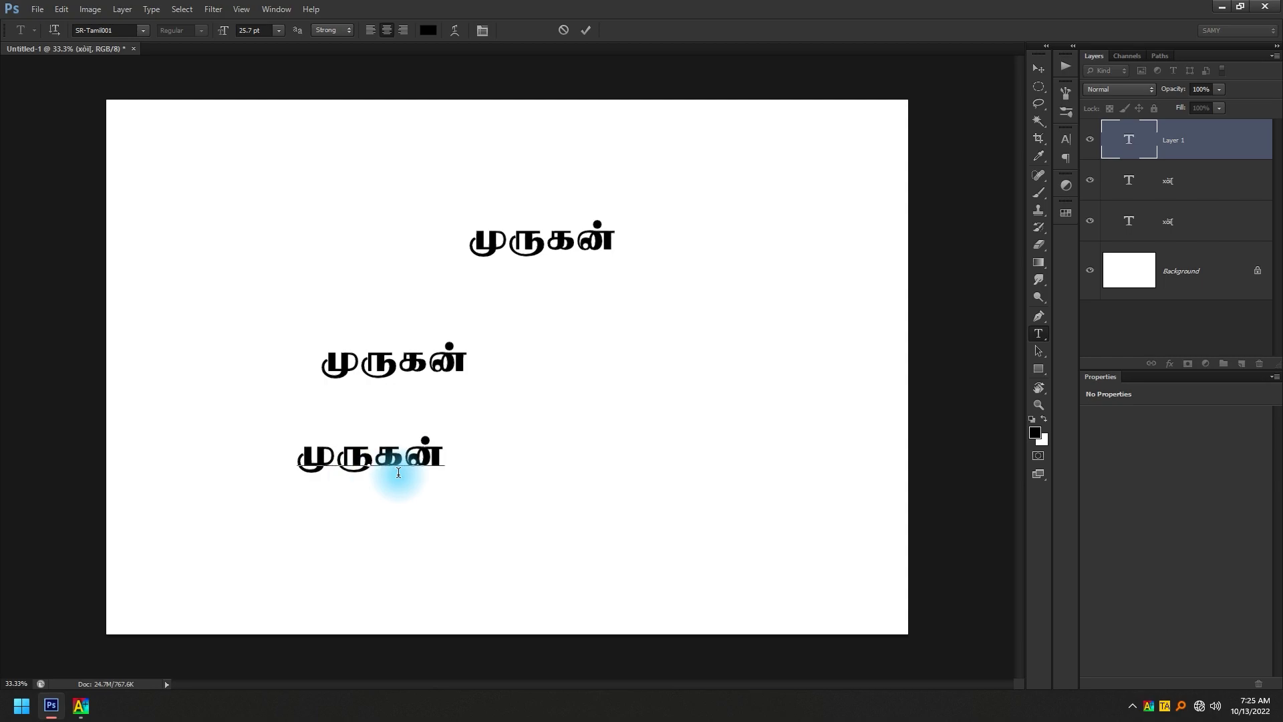
pyautogui.hotkey('ctrl', 'Return')
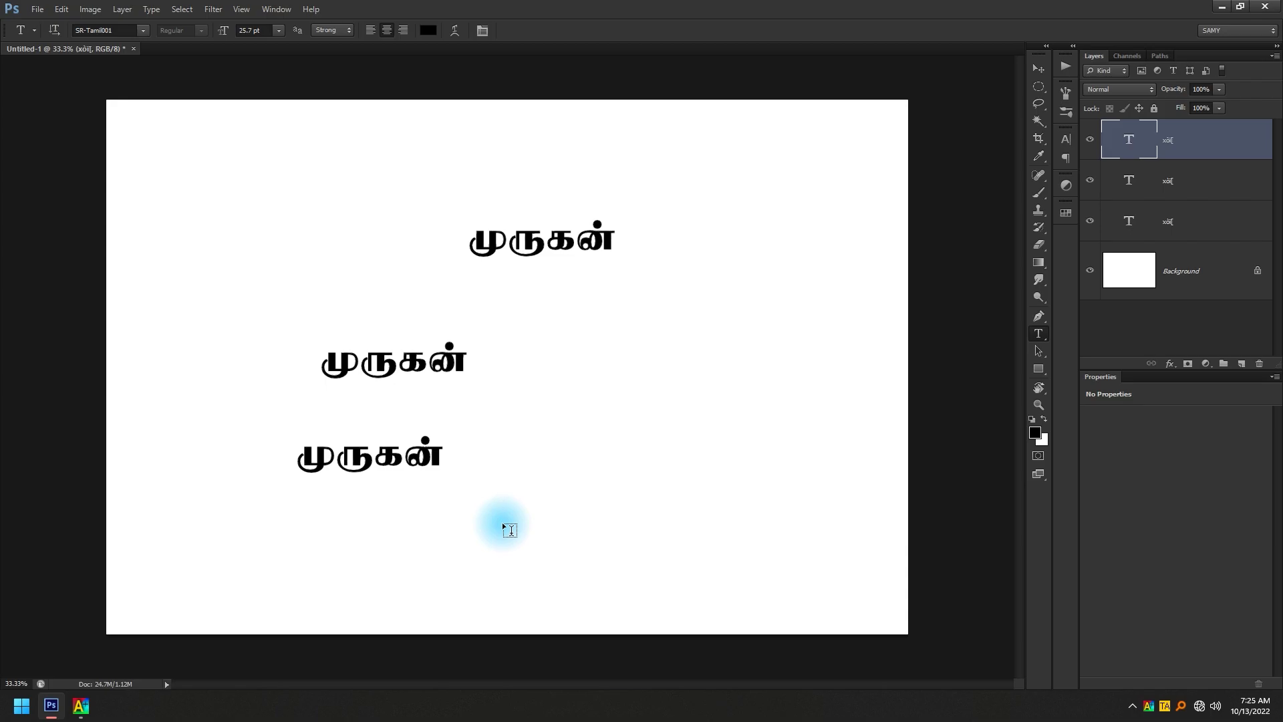
pyautogui.click(81, 705)
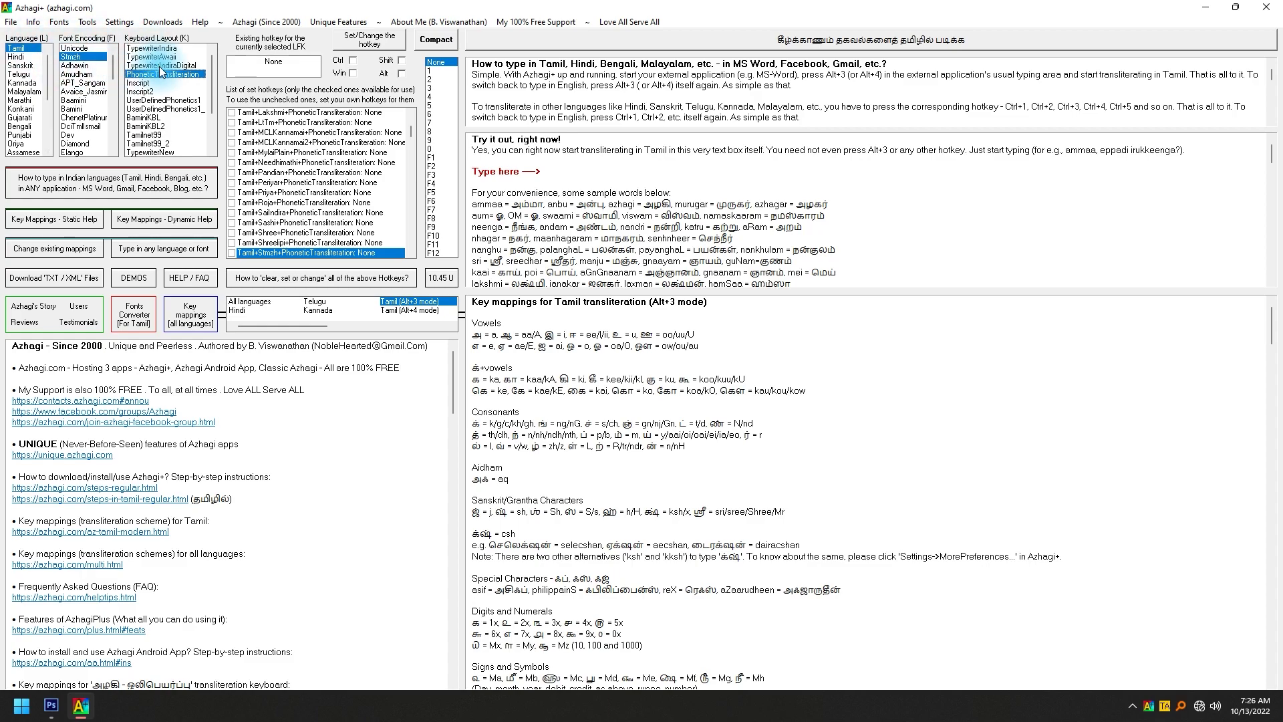
# - Switch the Azhagi+ keyboard layout to TypewriterIndiraDigital and scroll through its key mappings
pyautogui.click(132, 65)
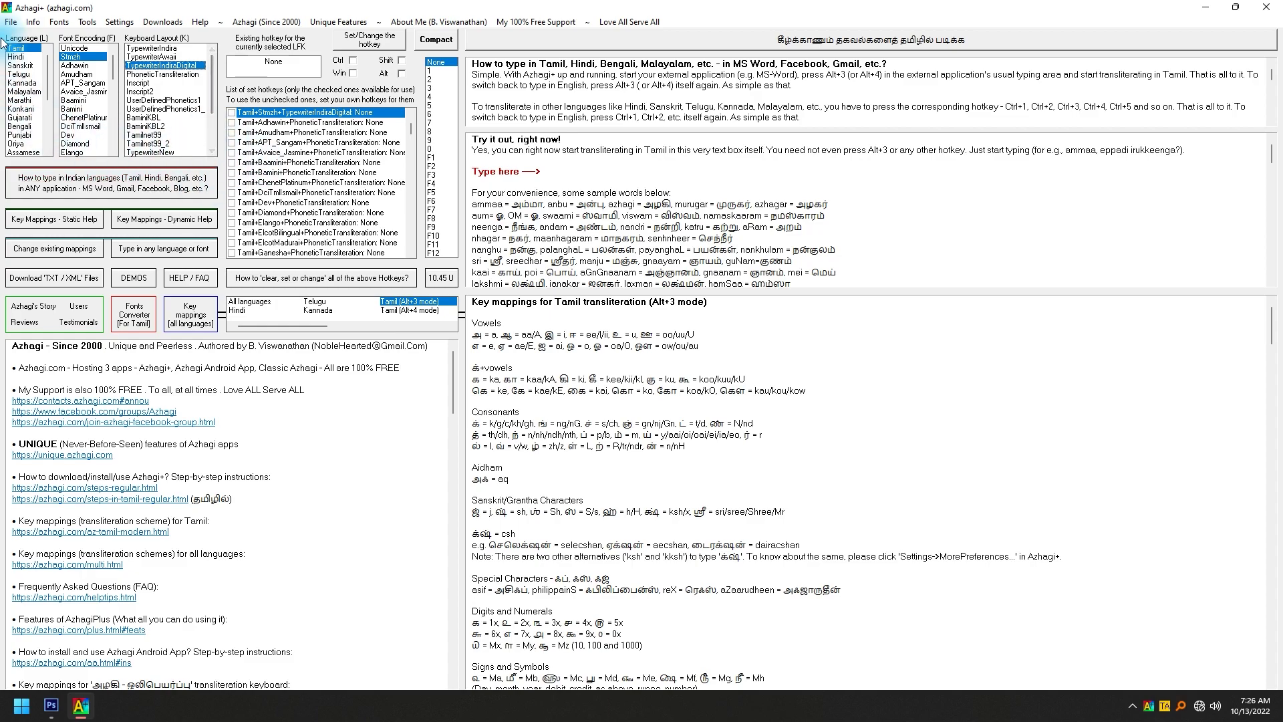
pyautogui.scroll(-2, 30, 127)
pyautogui.scroll(-3, 29, 133)
pyautogui.scroll(-5, 83, 101)
pyautogui.scroll(-3, 82, 87)
pyautogui.scroll(-3, 167, 100)
pyautogui.scroll(-10, 313, 163)
pyautogui.scroll(1, 154, 113)
pyautogui.scroll(2, 129, 130)
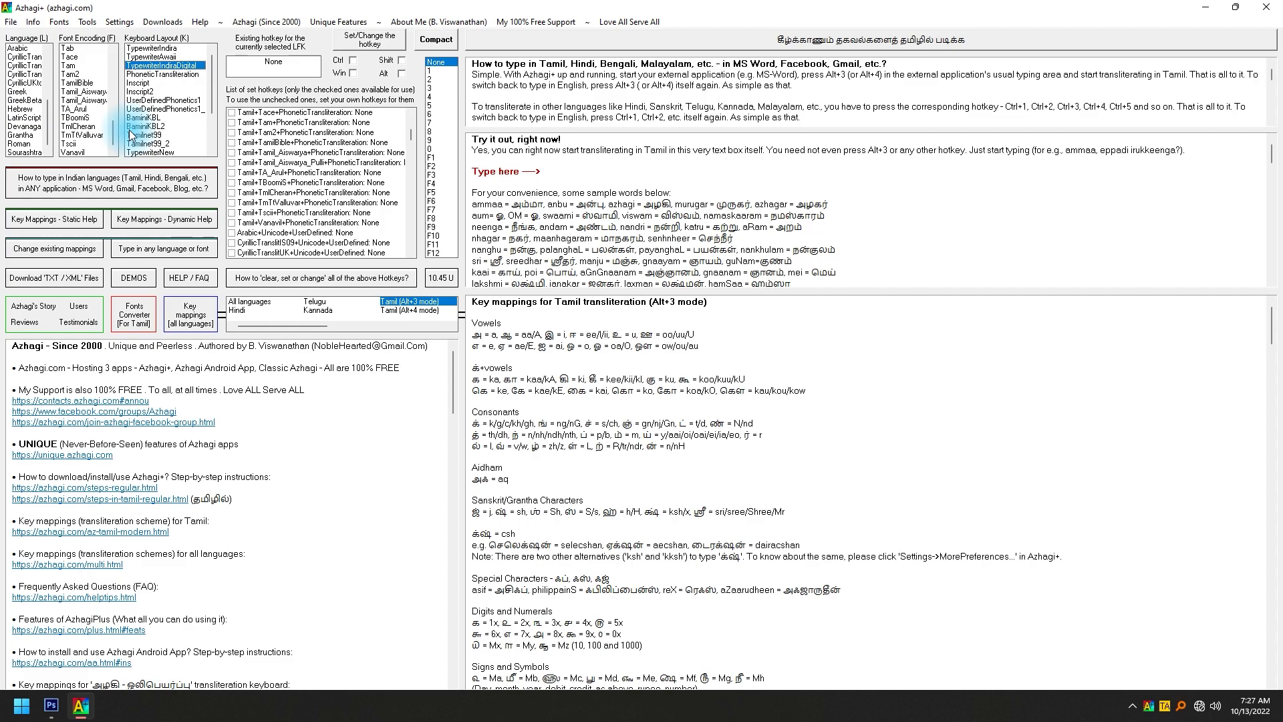
# - Scroll through the Azhagi+ settings lists, then close the Azhagi+ window
pyautogui.scroll(5, 33, 135)
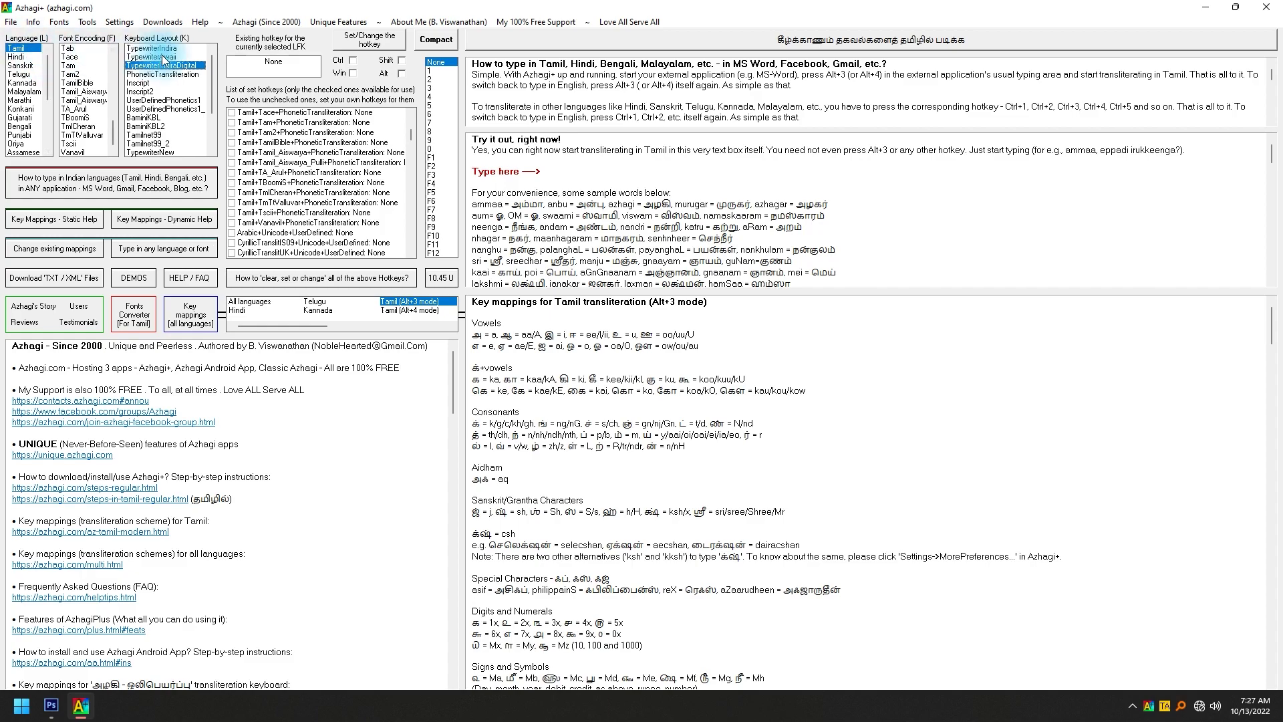
pyautogui.scroll(10, 100, 82)
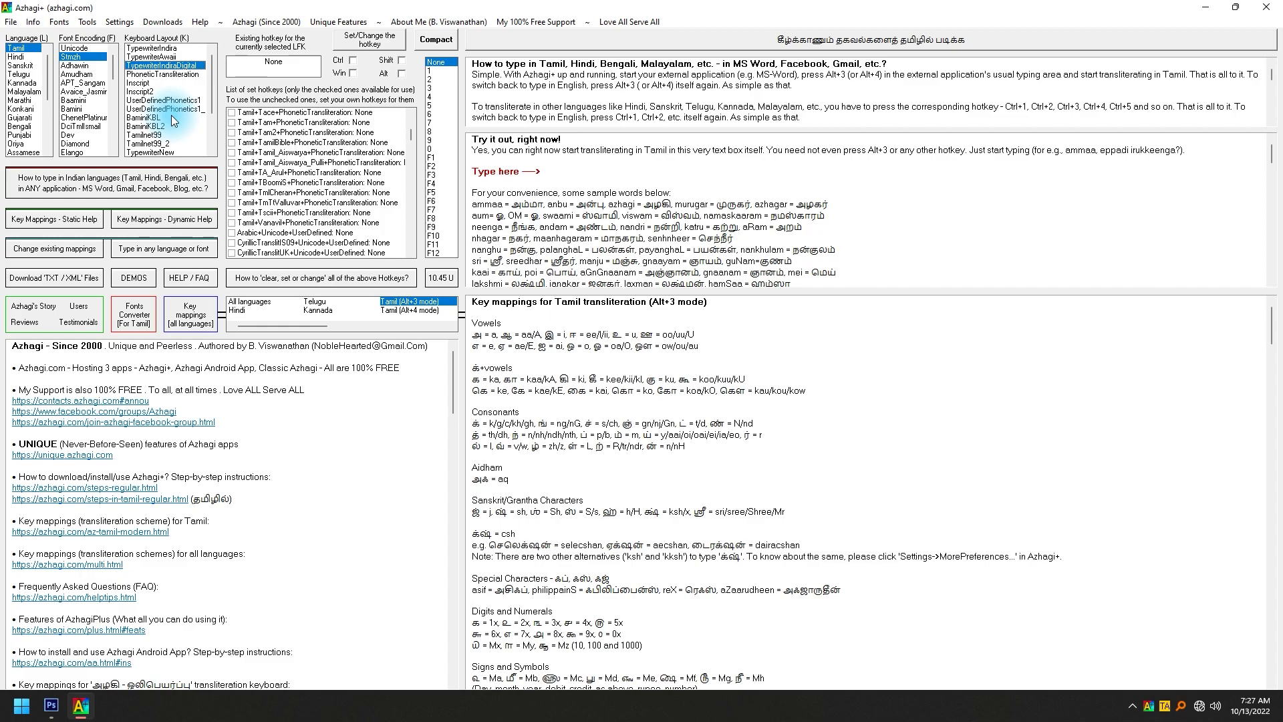
pyautogui.scroll(-1, 107, 120)
pyautogui.scroll(-5, 105, 118)
pyautogui.scroll(-1, 167, 100)
pyautogui.scroll(-5, 360, 213)
pyautogui.scroll(-5, 359, 213)
pyautogui.scroll(-5, 359, 214)
pyautogui.scroll(-5, 360, 213)
pyautogui.scroll(-5, 360, 214)
pyautogui.scroll(-5, 359, 214)
pyautogui.scroll(-5, 359, 213)
pyautogui.scroll(-3, 360, 214)
pyautogui.scroll(-5, 360, 213)
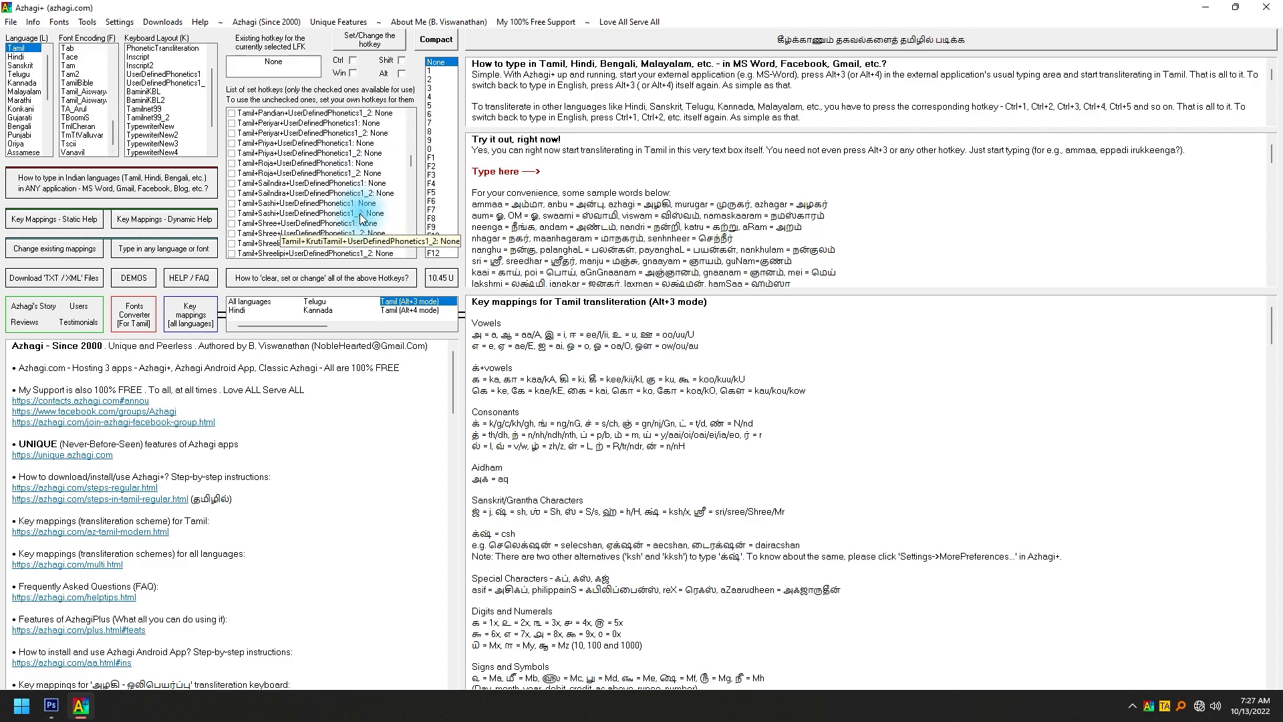
pyautogui.scroll(-5, 361, 217)
pyautogui.click(1264, 7)
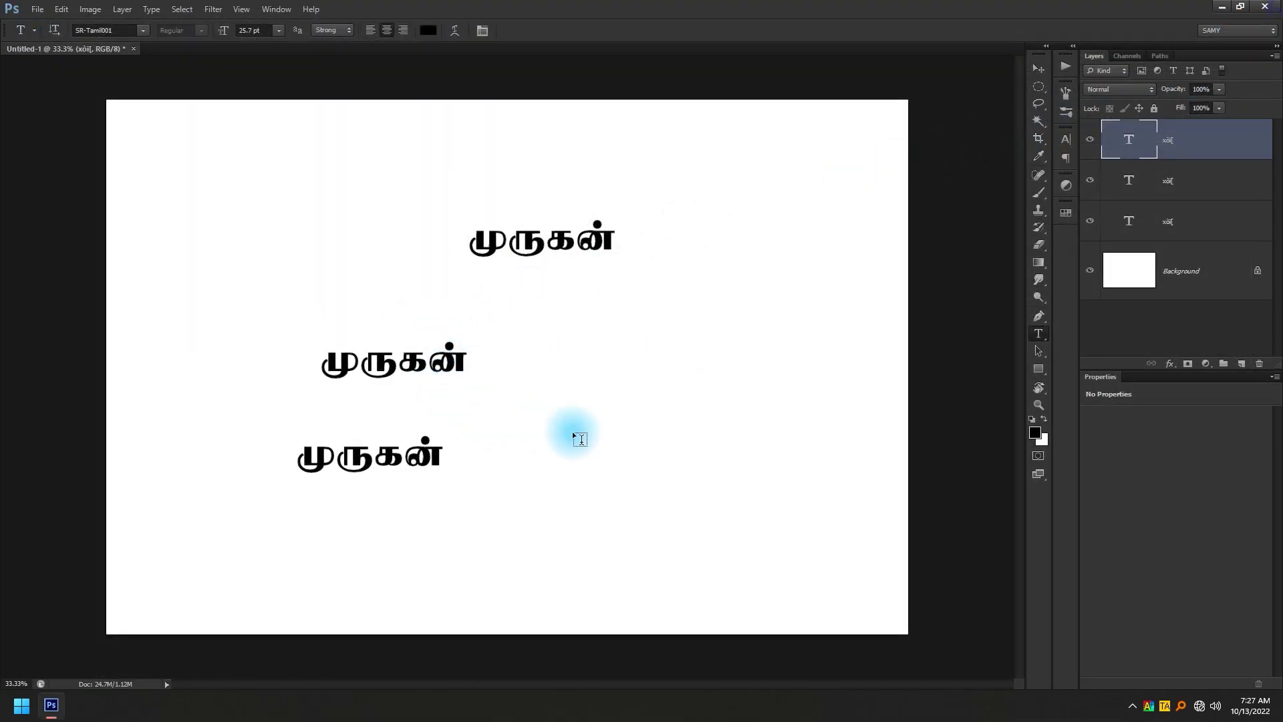
# - Quit Photoshop without saving, launch Photoshop 7.0 from the Start menu, and bring up Azhagi+
pyautogui.click(1264, 7)
pyautogui.click(653, 264)
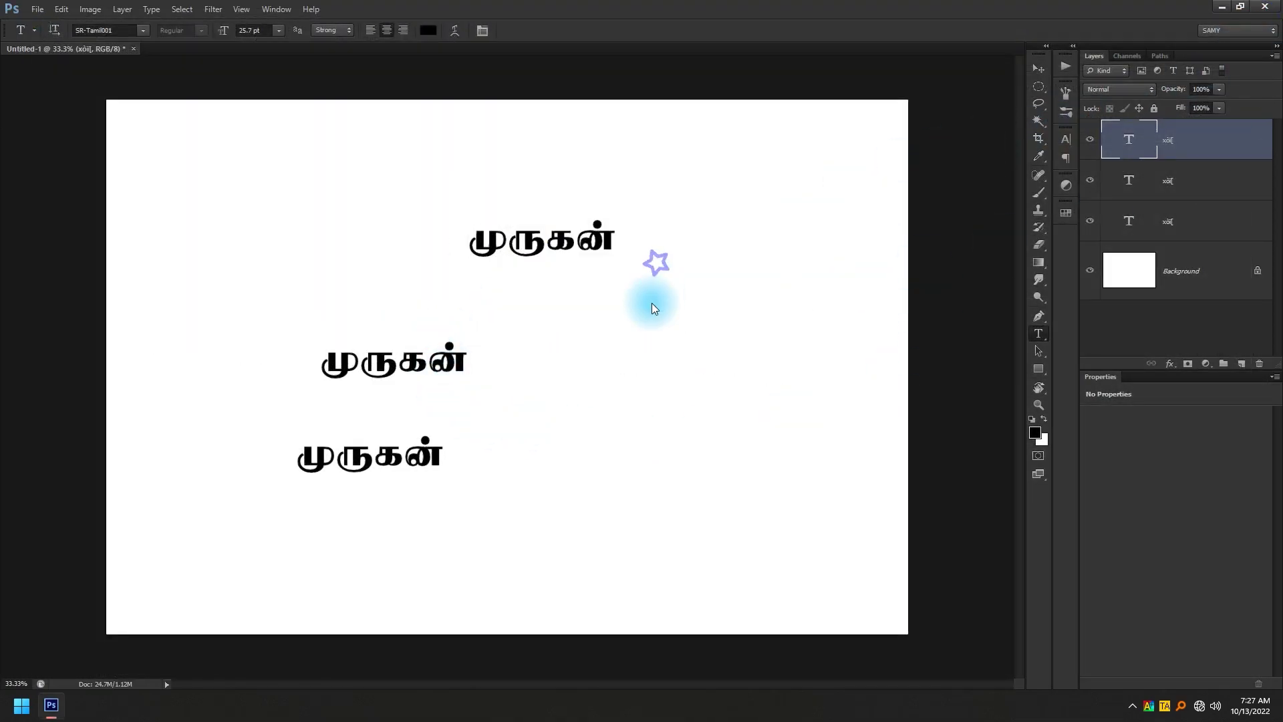
pyautogui.press('super')
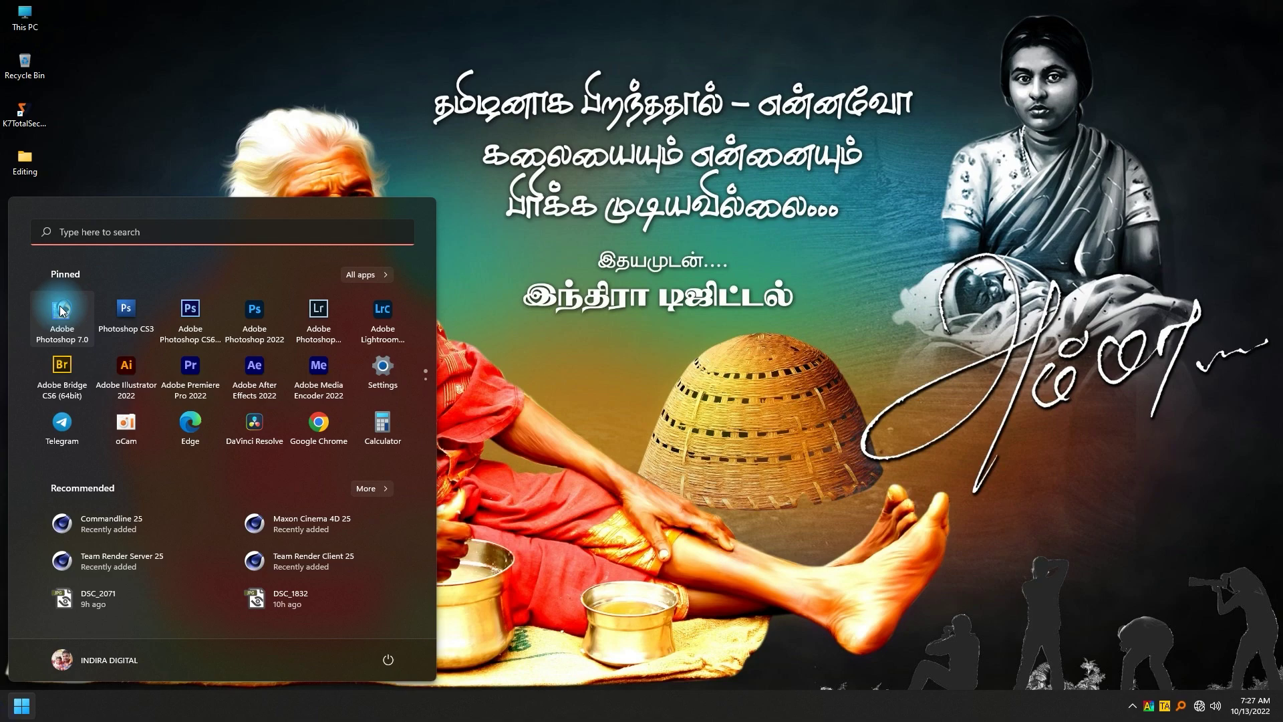
pyautogui.click(58, 301)
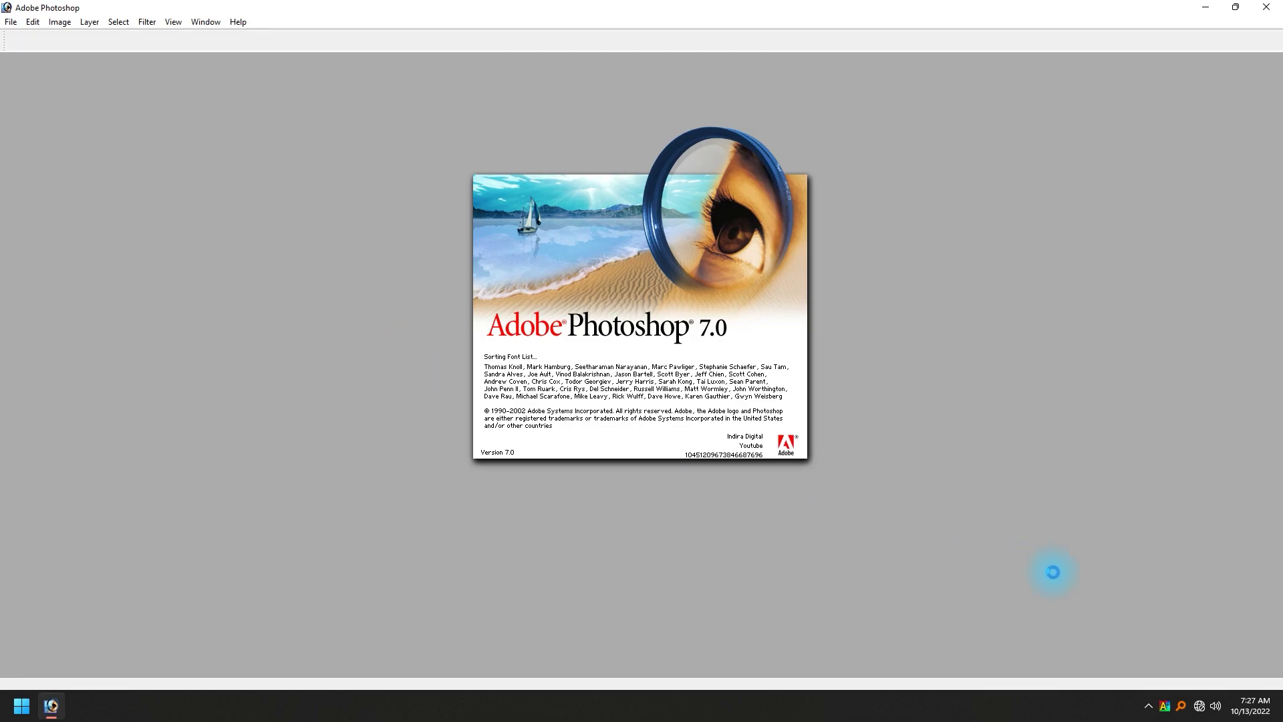
pyautogui.click(1169, 714)
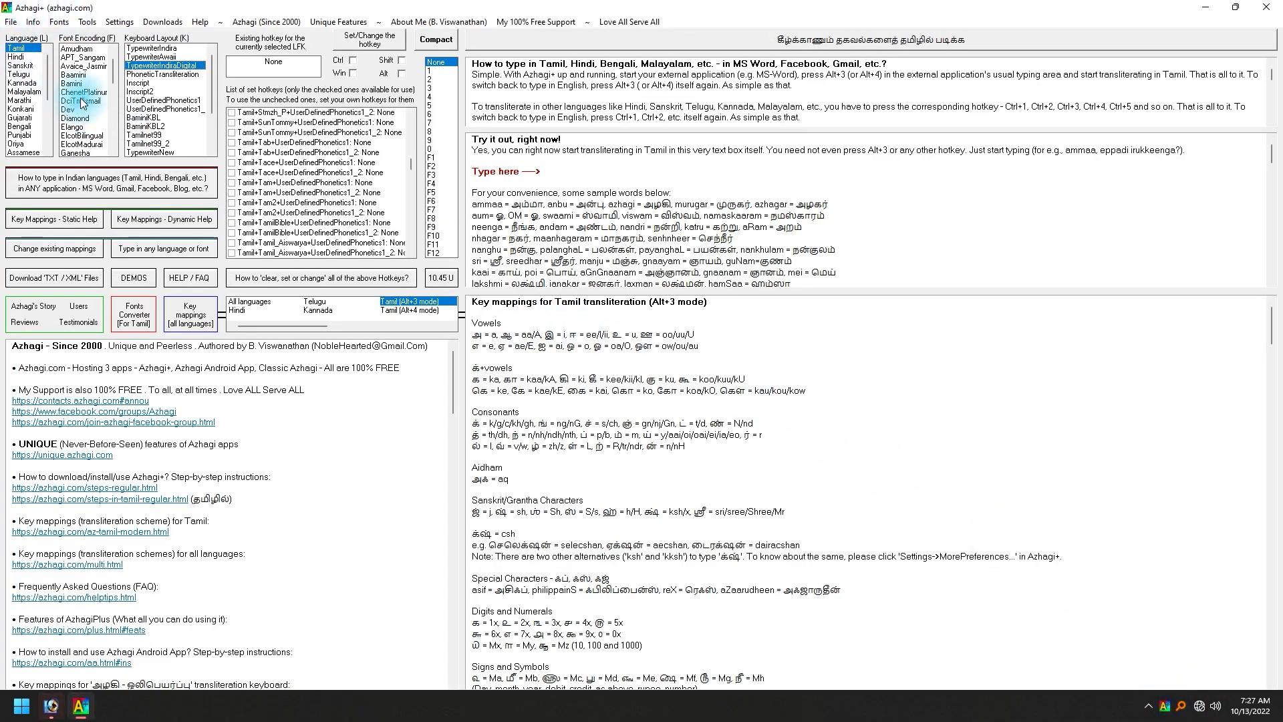
# - Switch Azhagi+ to the PhoneticTransliteration layout and minimize it back to Photoshop 7.0
pyautogui.click(185, 75)
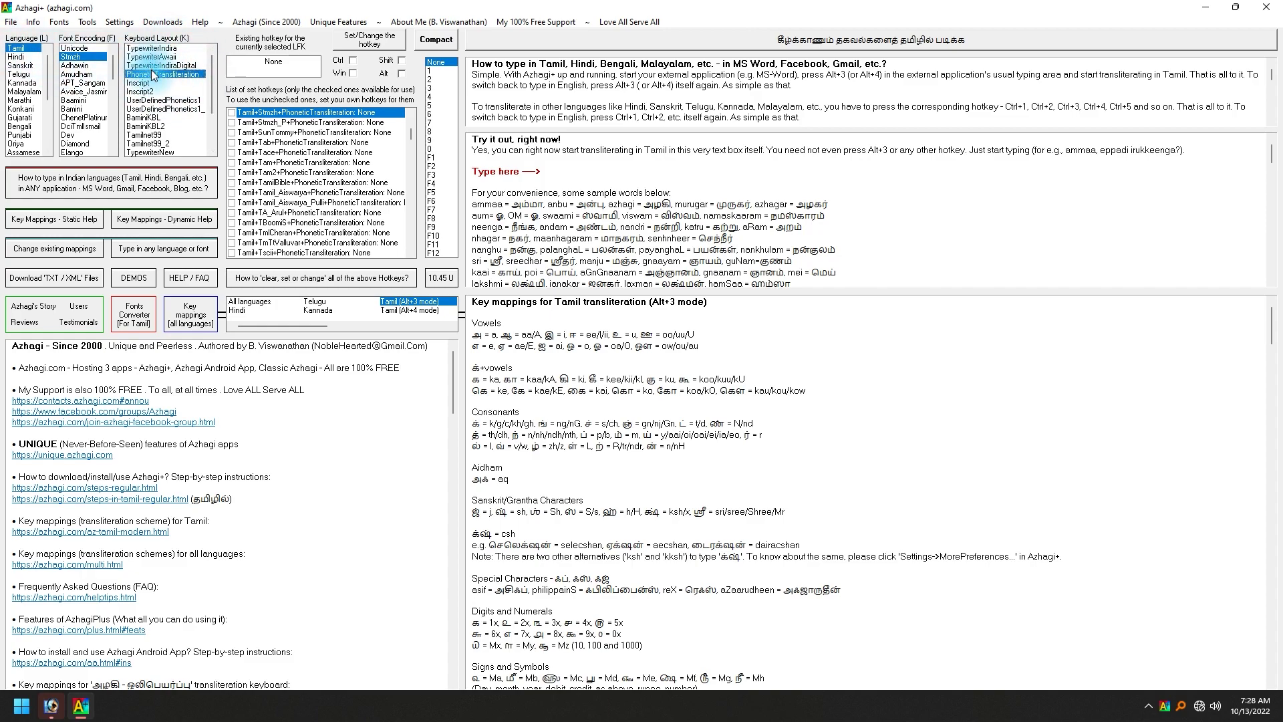
pyautogui.click(1214, 9)
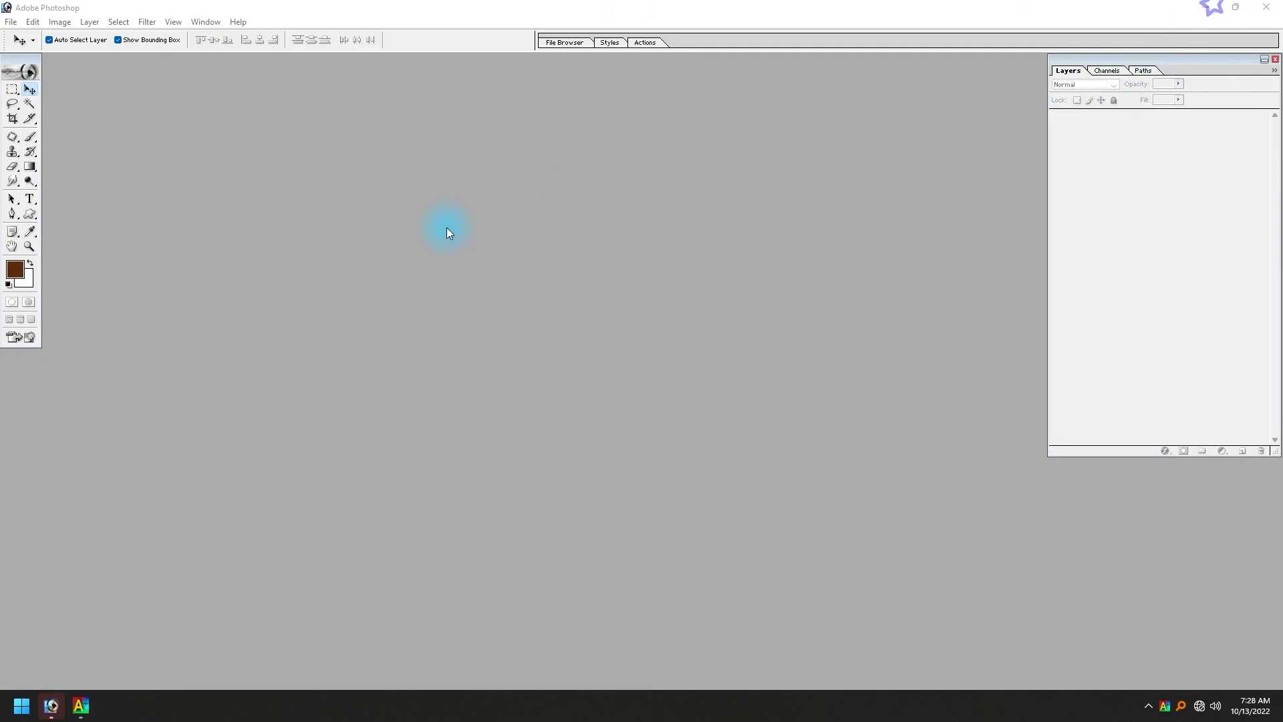
# - Create a new white document and start a pasted text layer on its canvas
pyautogui.press('g')
pyautogui.press('f')
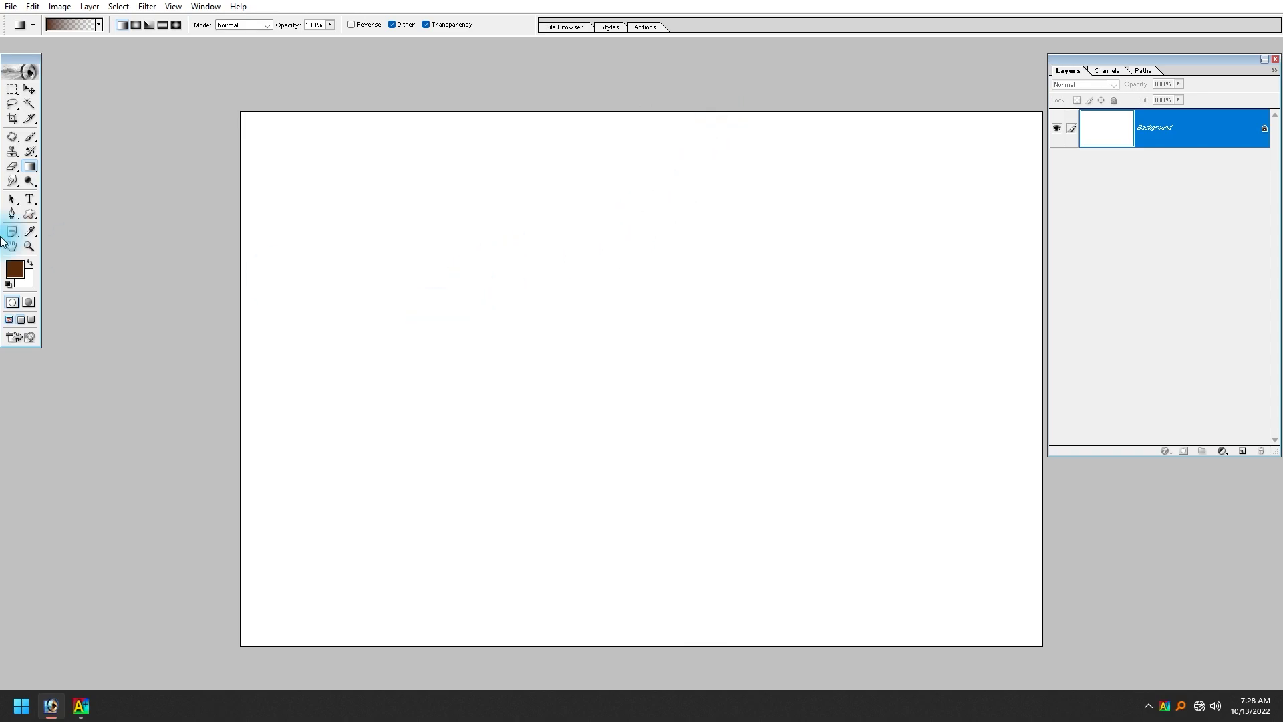
pyautogui.click(30, 198)
pyautogui.click(402, 390)
pyautogui.hotkey('ctrl', 'v')
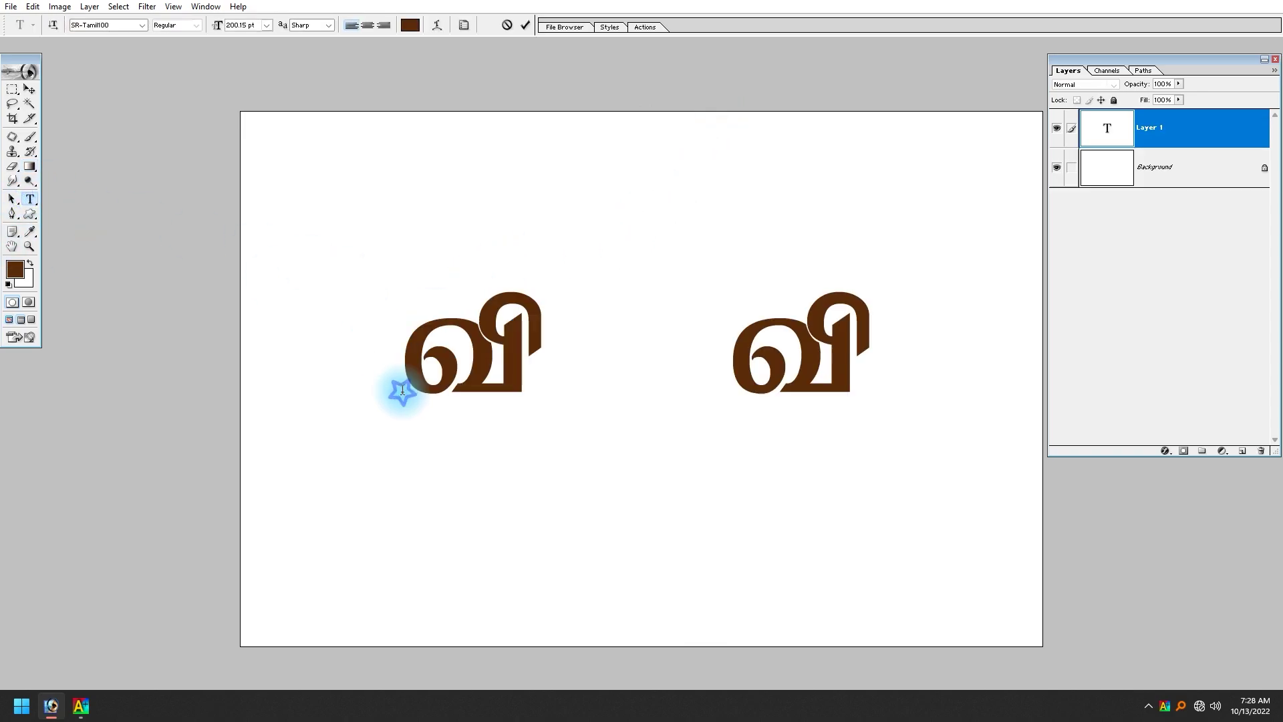
# - Shrink the Tamil text's font size and retype it via transliteration to get ந்
pyautogui.hotkey('ctrl', 'a')
pyautogui.hotkey('ctrl', 'shift', ',')
pyautogui.hotkey('ctrl', 'shift', ',')
pyautogui.hotkey('ctrl', 'shift', ',')
pyautogui.hotkey('ctrl', 'shift', ',')
pyautogui.hotkey('ctrl', 'shift', ',')
pyautogui.hotkey('ctrl', 'shift', ',')
pyautogui.hotkey('ctrl', 'shift', ',')
pyautogui.hotkey('ctrl', 'shift', ',')
pyautogui.hotkey('ctrl', 'shift', ',')
pyautogui.hotkey('ctrl', 'shift', ',')
pyautogui.hotkey('ctrl', 'shift', ',')
pyautogui.hotkey('ctrl', 'shift', ',')
pyautogui.hotkey('ctrl', 'shift', ',')
pyautogui.hotkey('ctrl', 'shift', ',')
pyautogui.hotkey('ctrl', 'shift', ',')
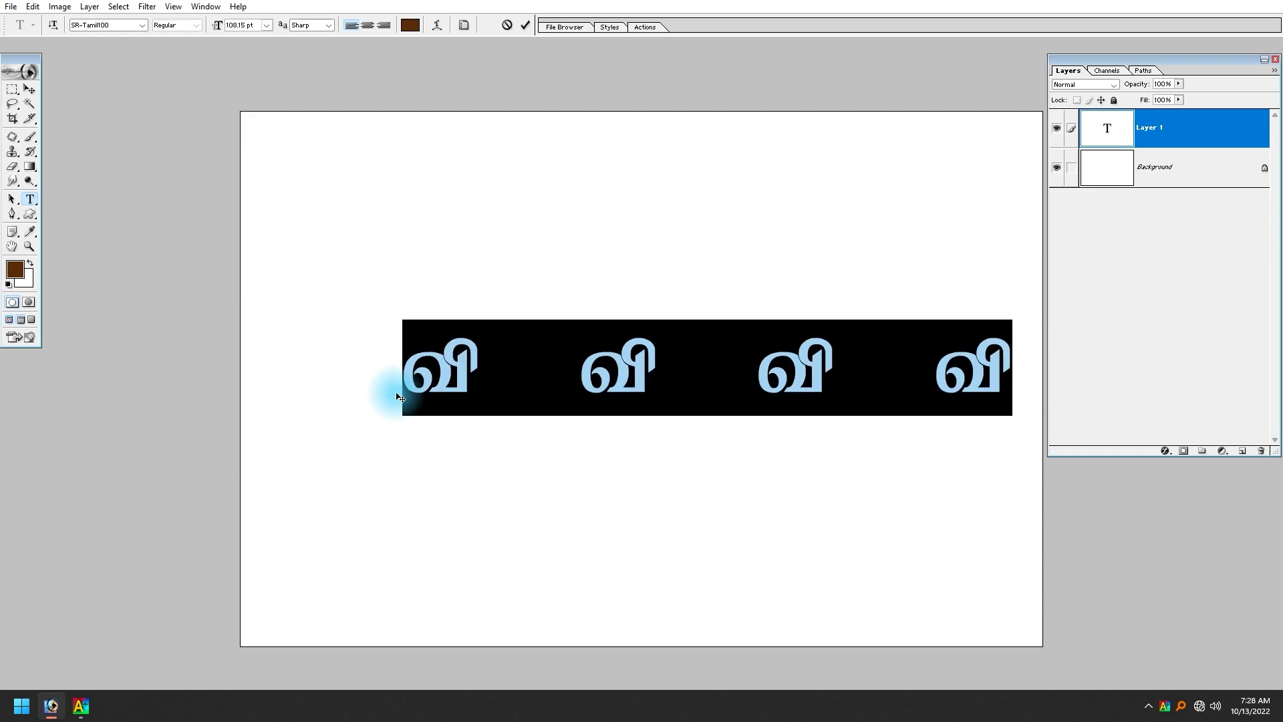
pyautogui.write('jja')
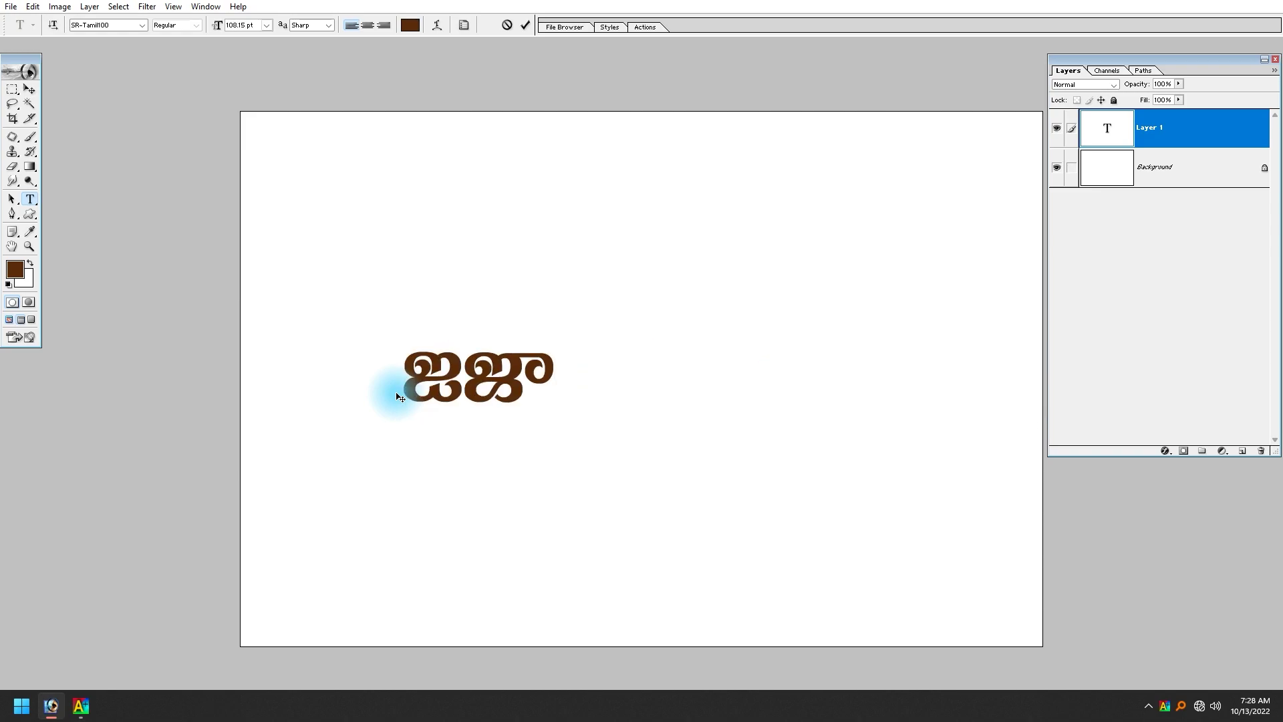
pyautogui.hotkey('ctrl', 'a')
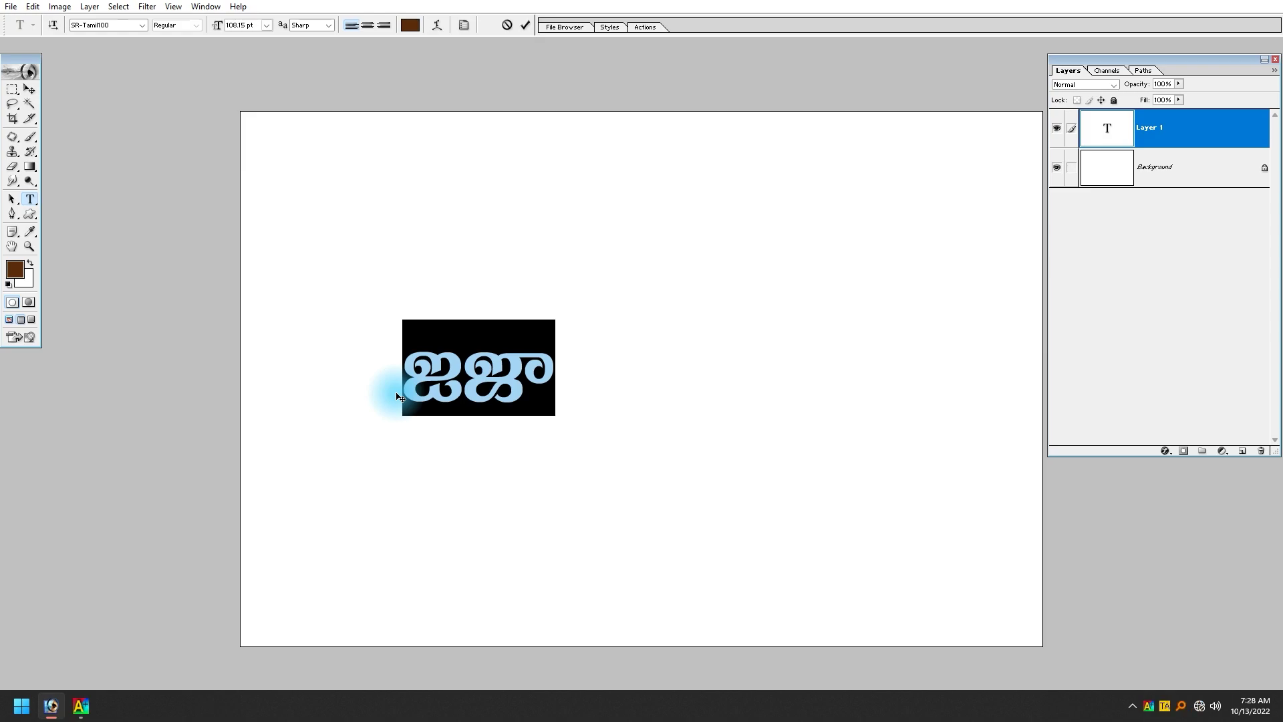
pyautogui.write('n')
pyautogui.hotkey('ctrl', 'a')
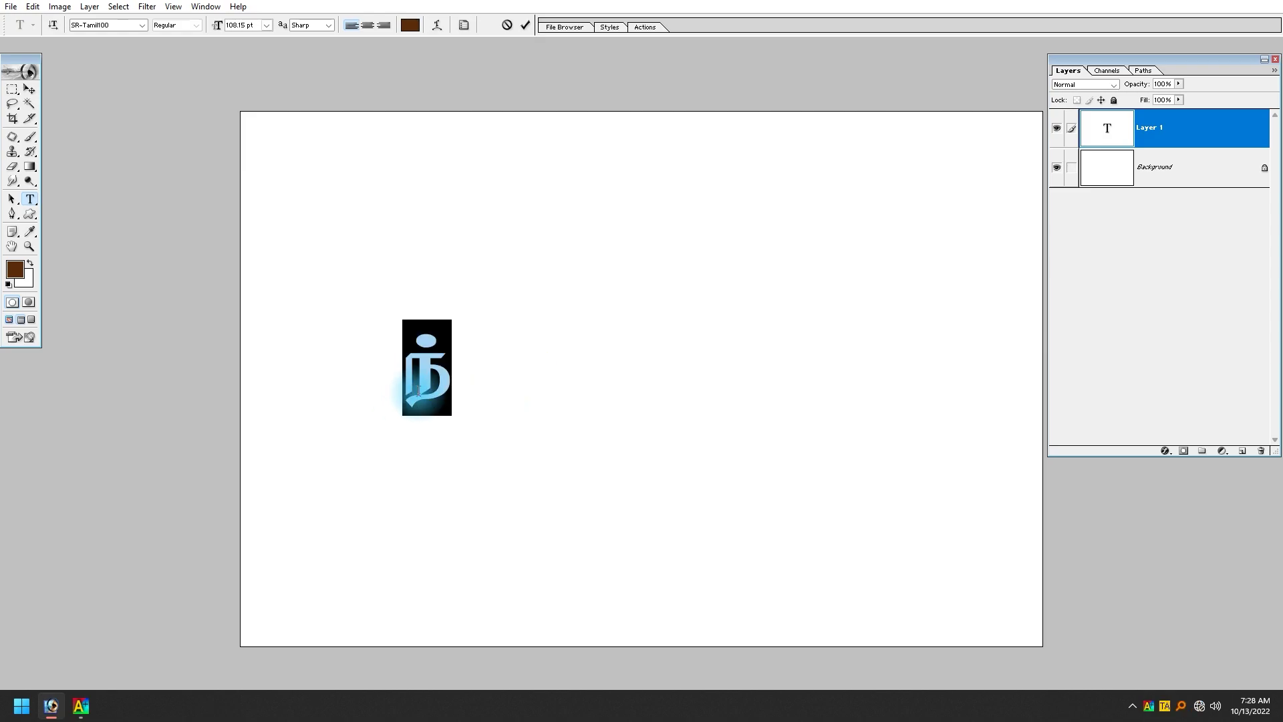
pyautogui.click(1163, 706)
pyautogui.moveTo(522, 272); pyautogui.dragTo(630, 275)
pyautogui.click(579, 286)
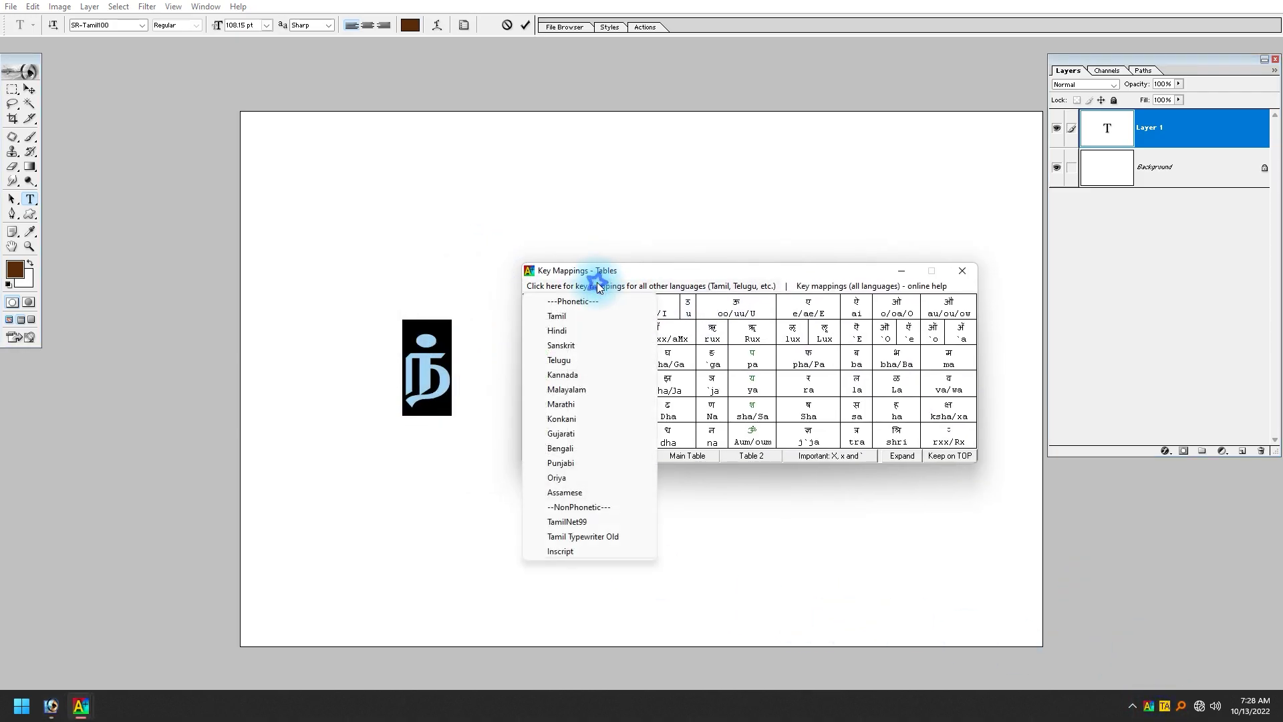
pyautogui.click(578, 315)
pyautogui.scroll(-3, 840, 495)
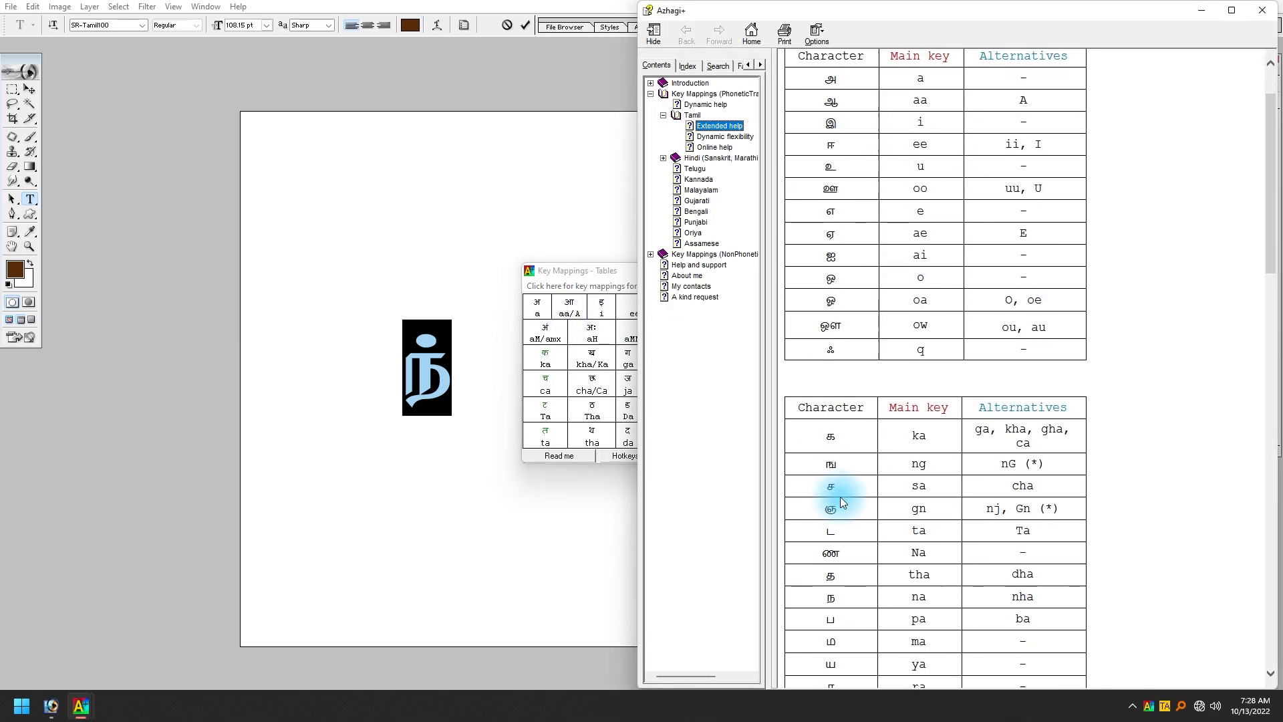
pyautogui.scroll(-5, 840, 496)
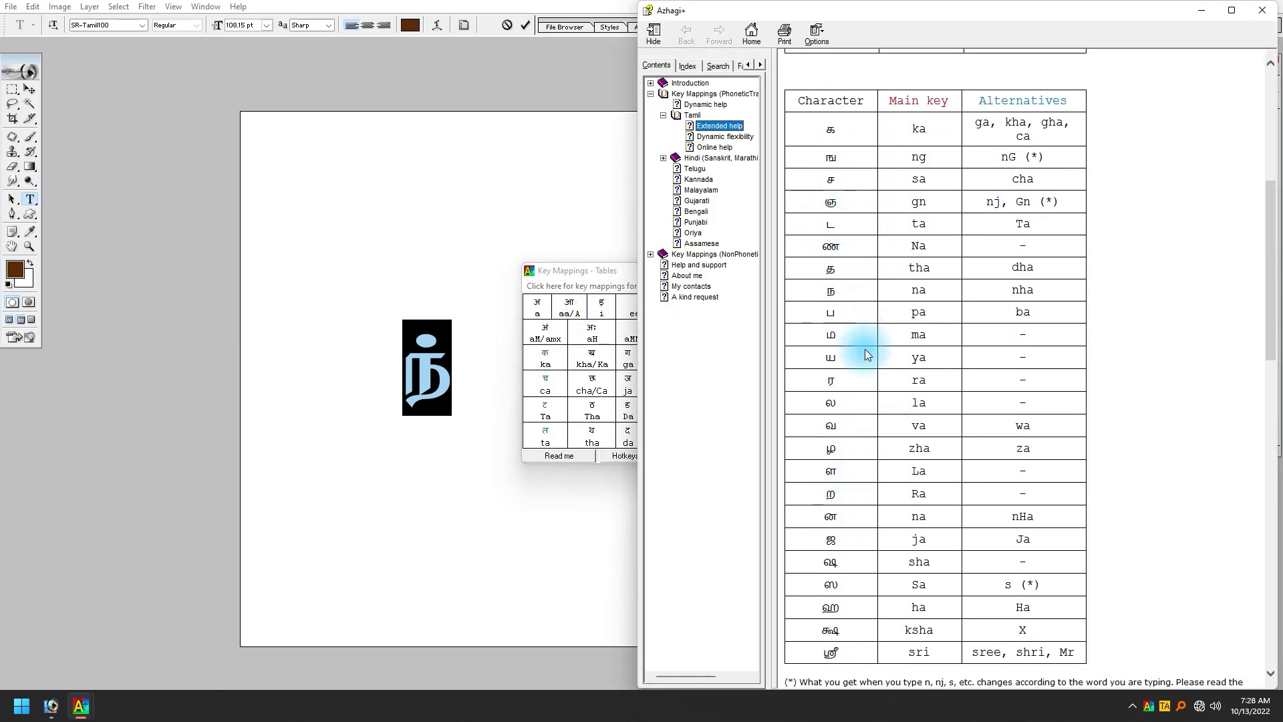
pyautogui.scroll(-2, 884, 426)
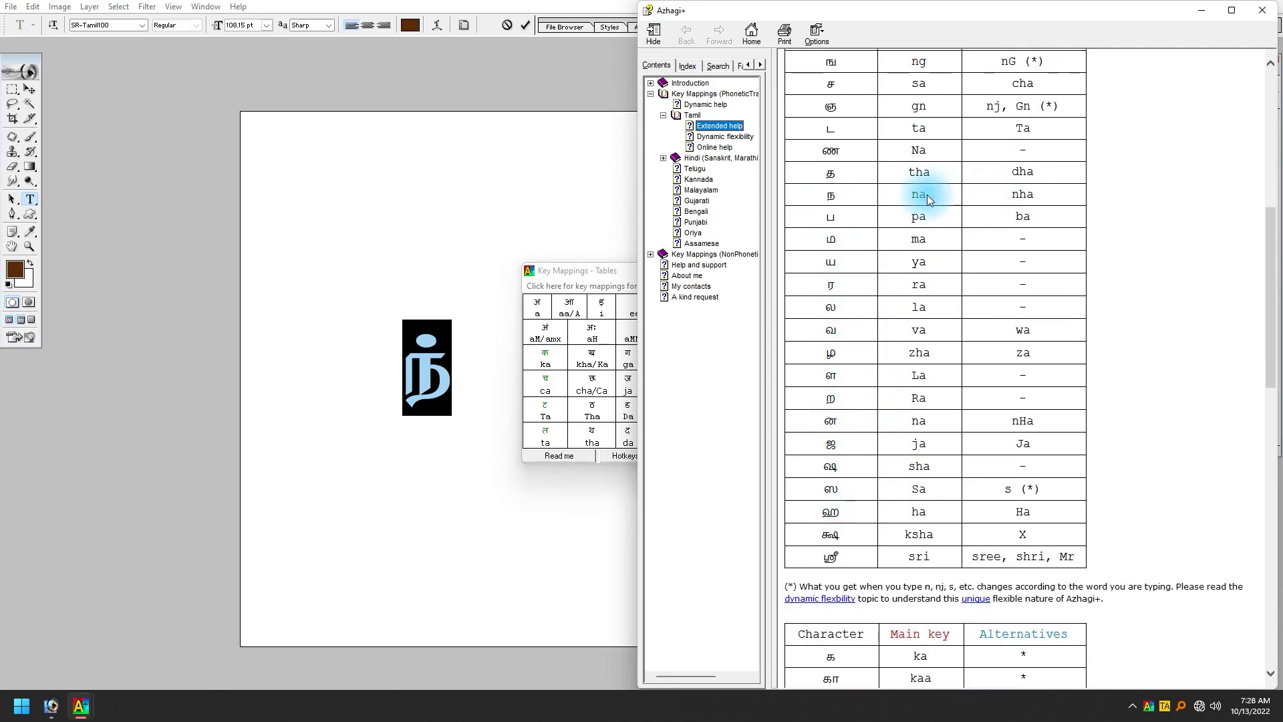
pyautogui.click(426, 373)
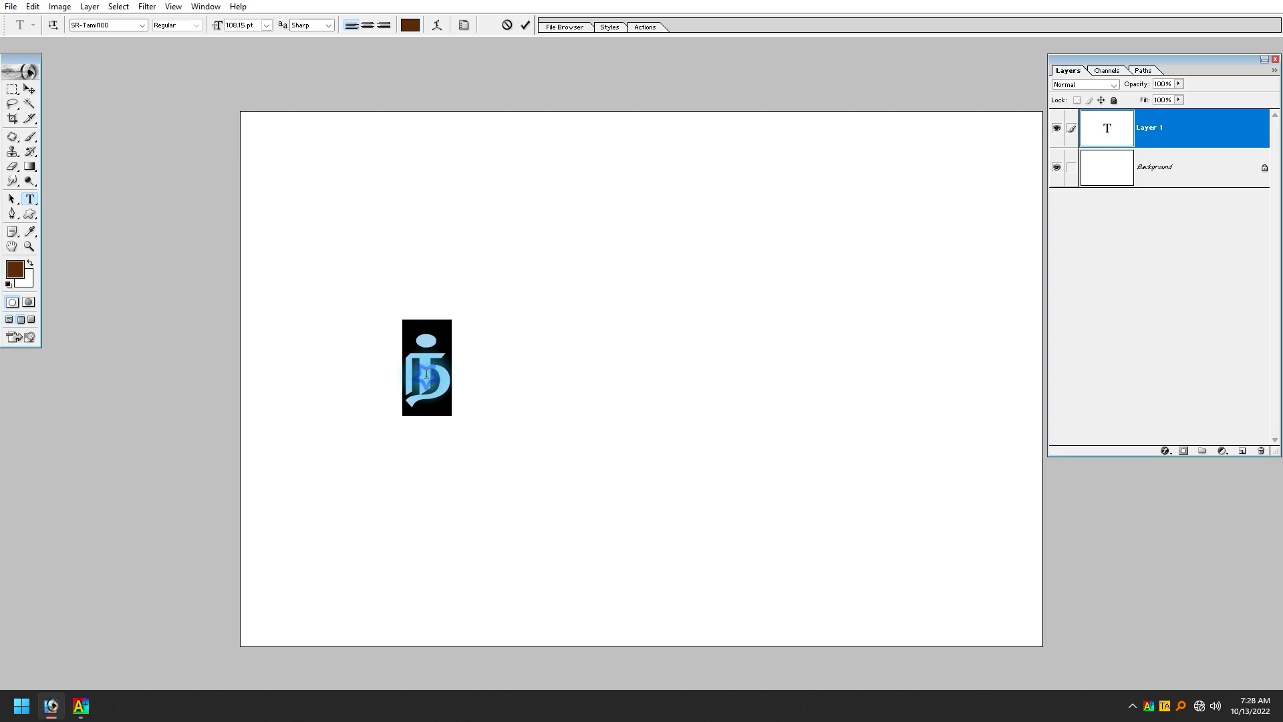
# - Extend the line to ந் ந் ந் ந, then reopen the Azhagi+ key-mapping help
pyautogui.press('Right')
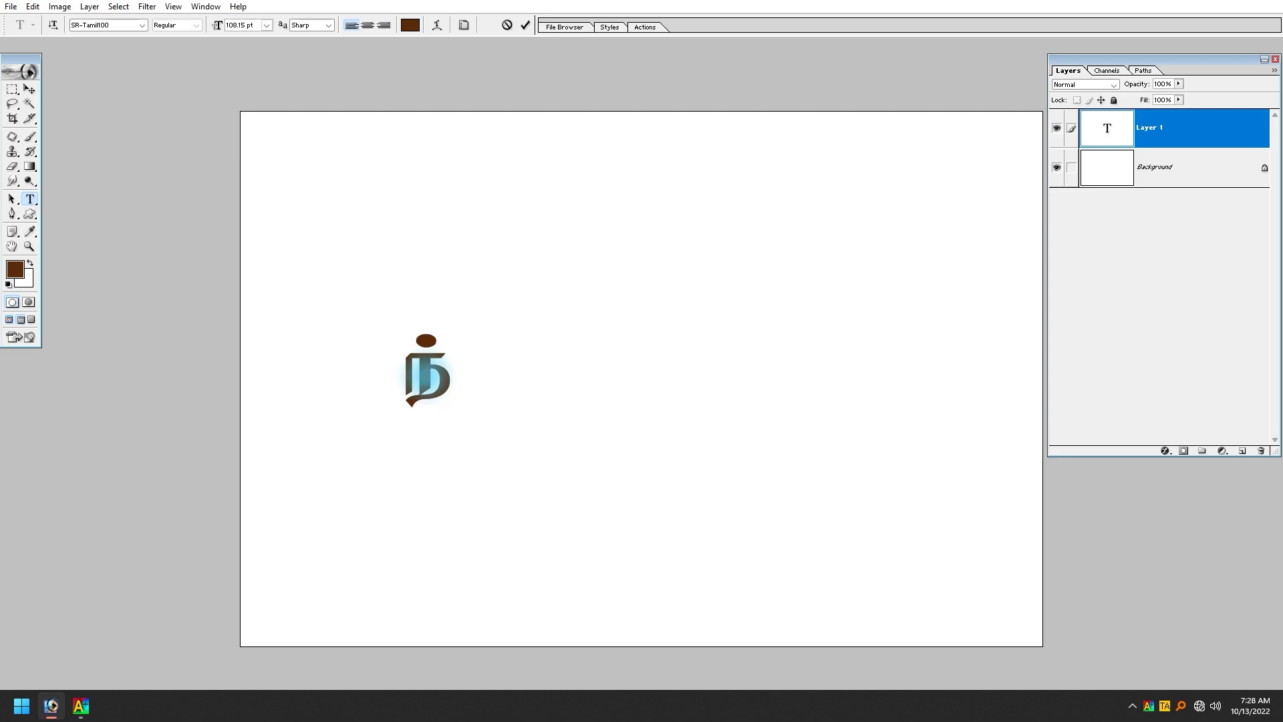
pyautogui.write('ந்ந்')
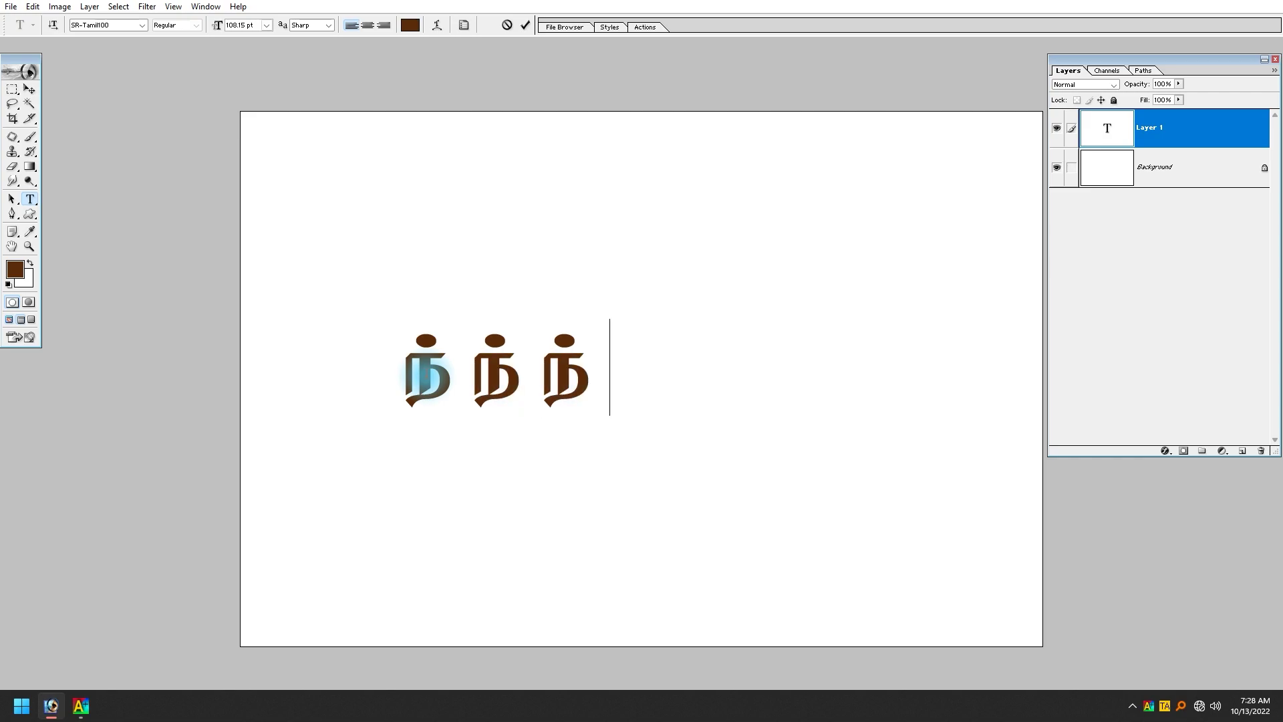
pyautogui.write(' ந்')
pyautogui.press('BackSpace')
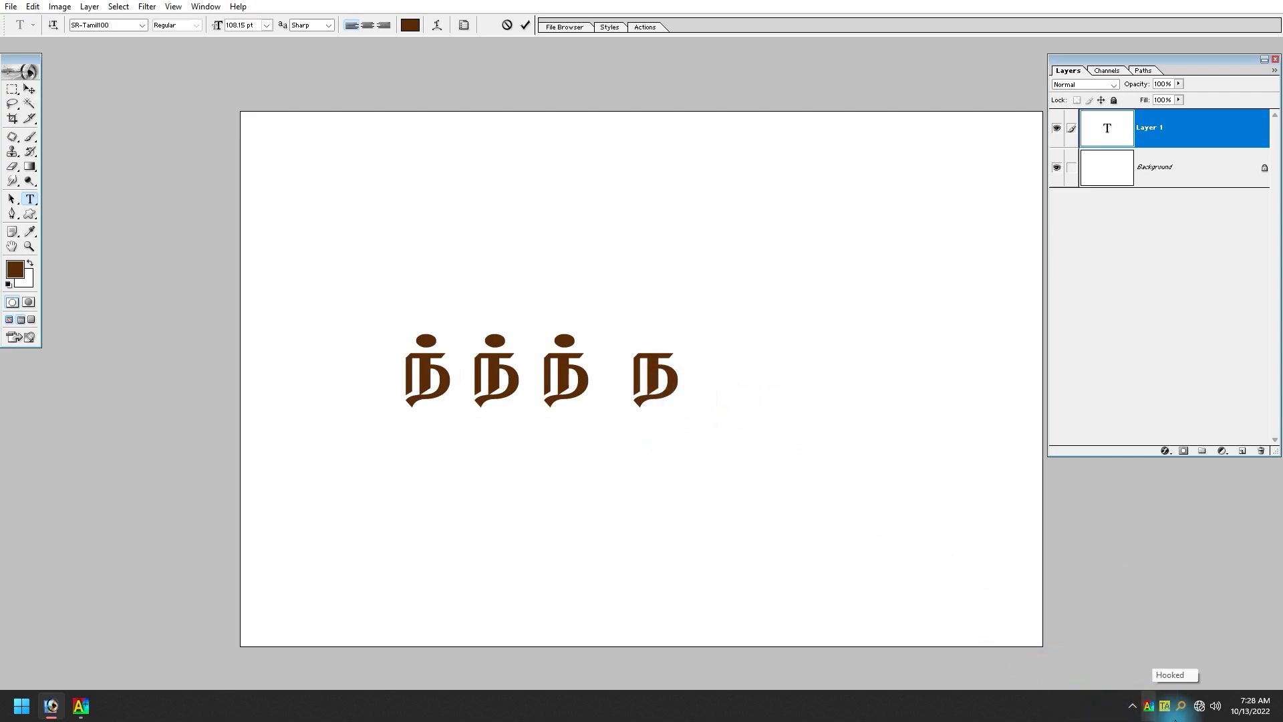
pyautogui.click(80, 706)
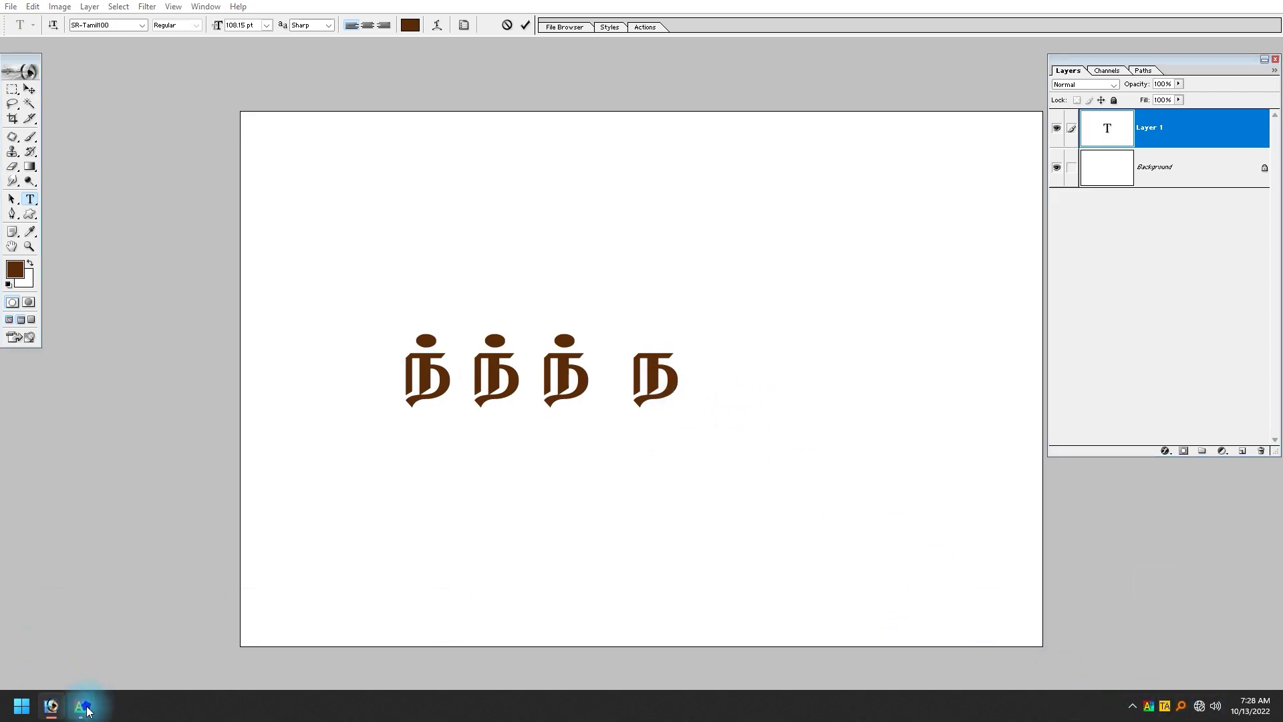
pyautogui.click(364, 643)
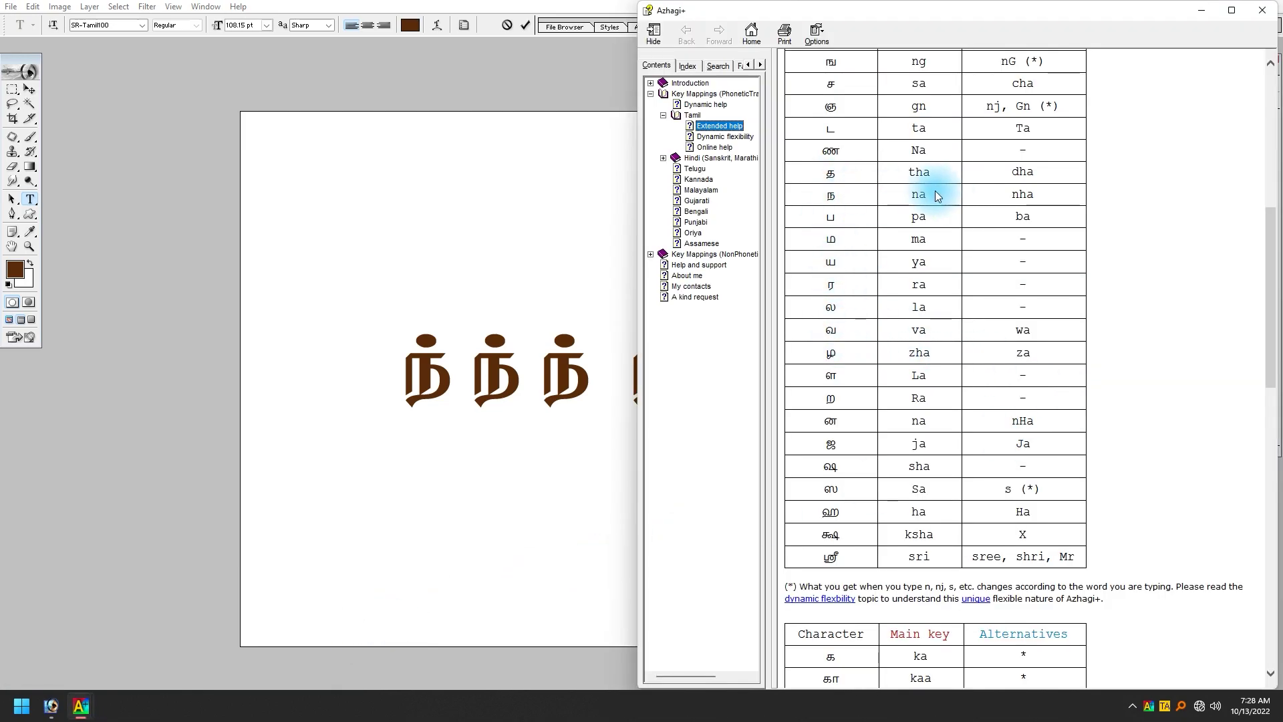
# - Zoom in on the Tamil text and return to the Photoshop canvas
pyautogui.hotkey('ctrl', '+')
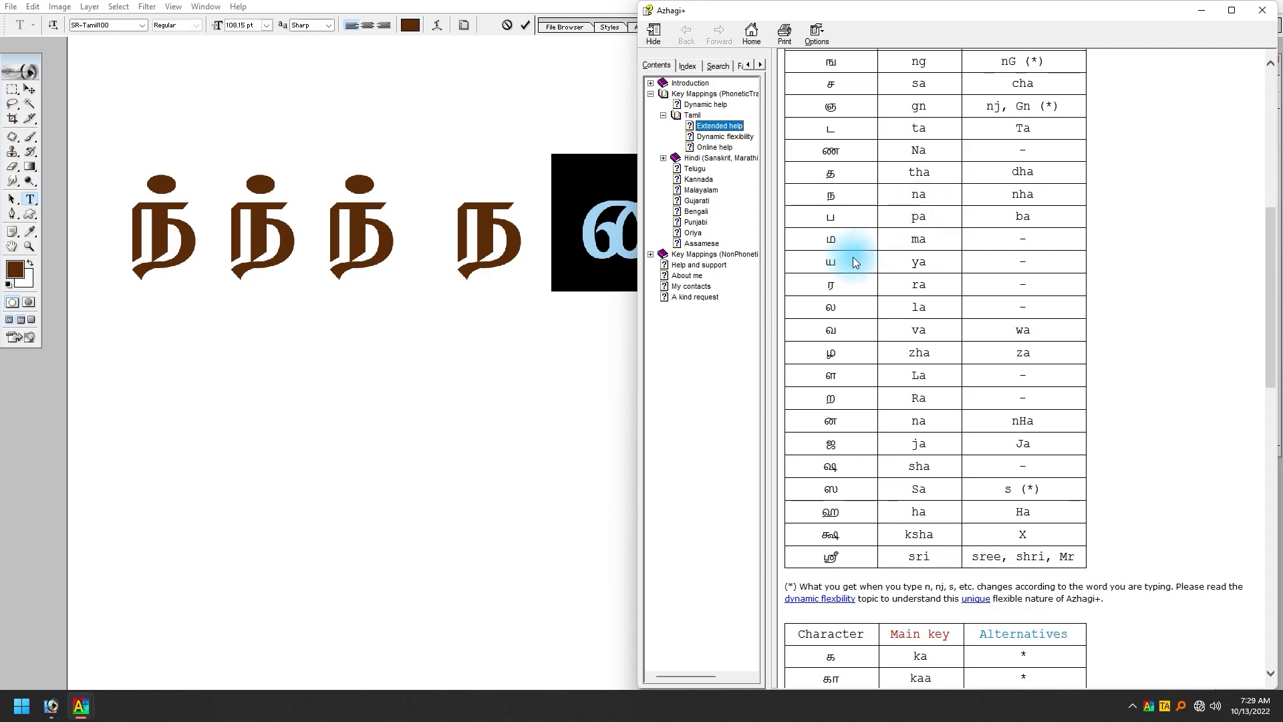
pyautogui.click(561, 281)
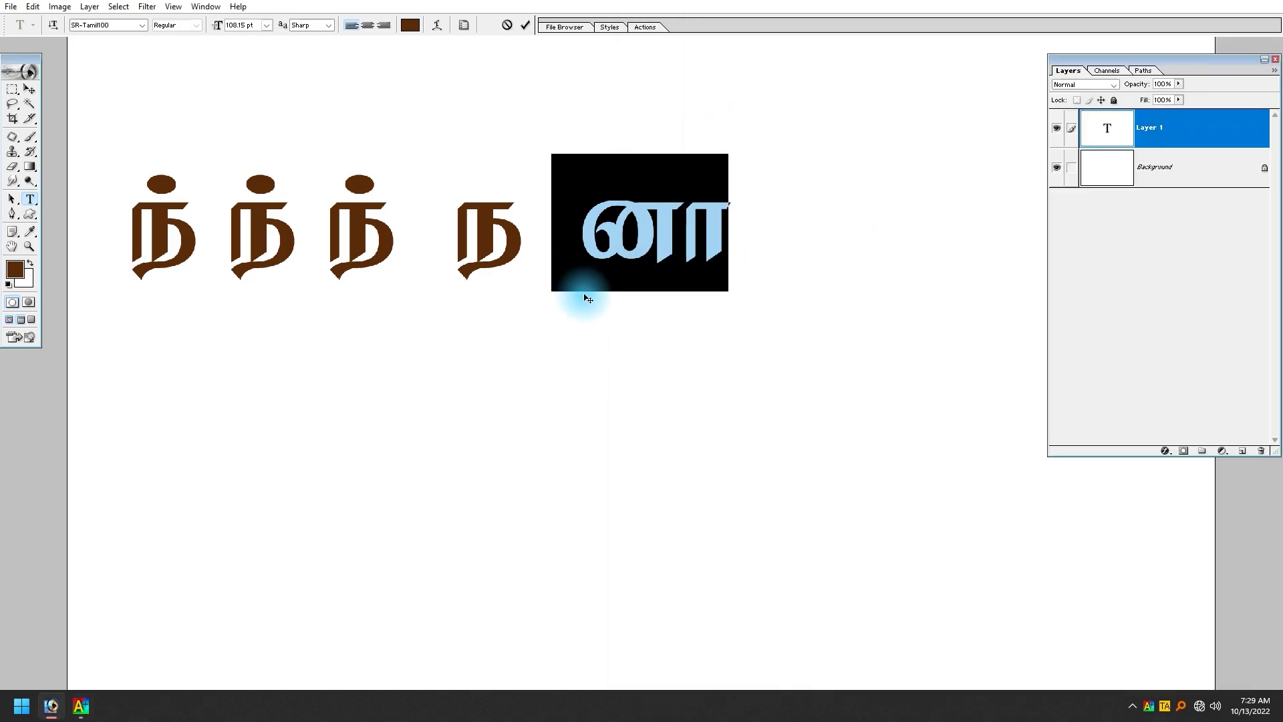
# - Type 'naa n na naa' so the line reads ந் ந் ந் ந நா ந் ந நா, then reopen the Azhagi+ help
pyautogui.write('na')
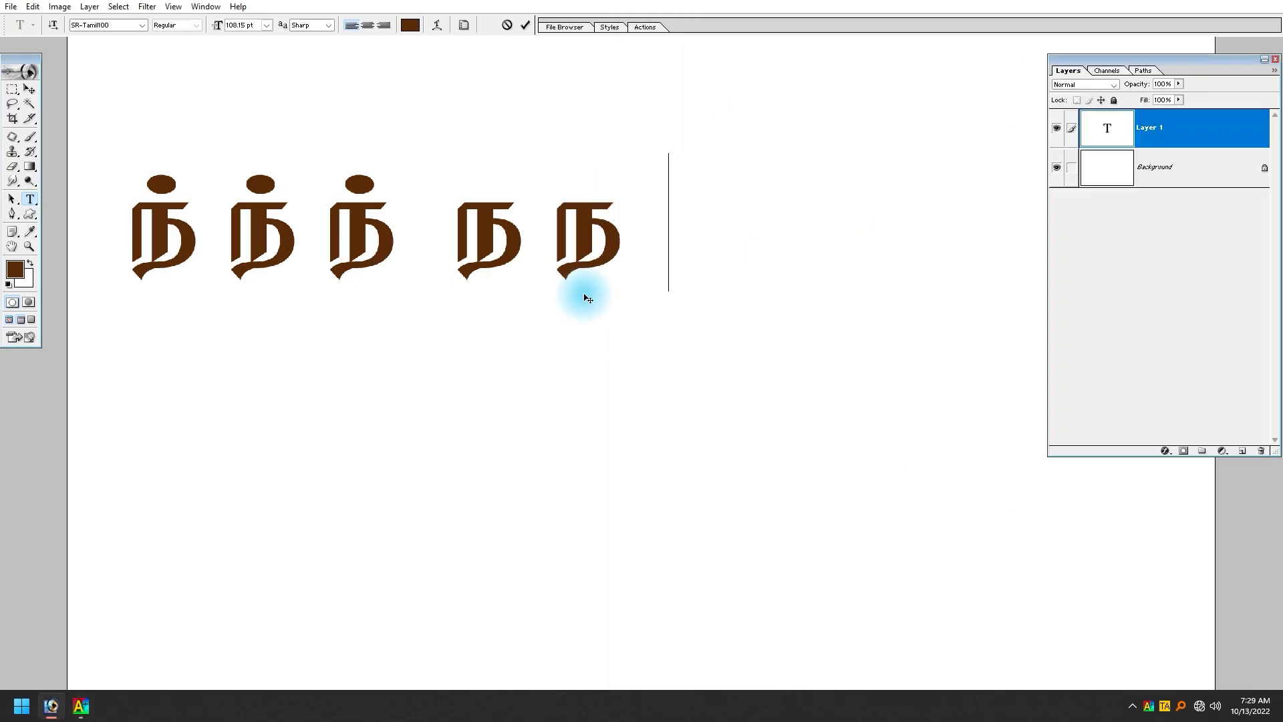
pyautogui.write('a')
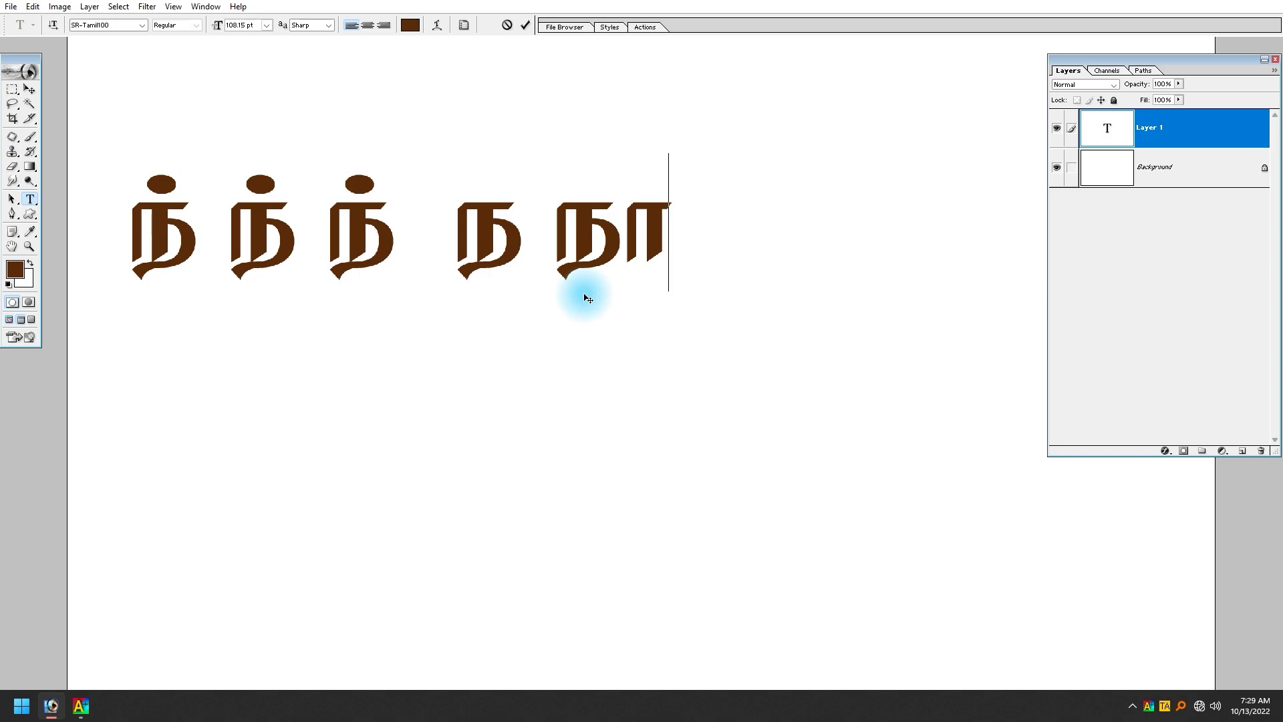
pyautogui.write(' n')
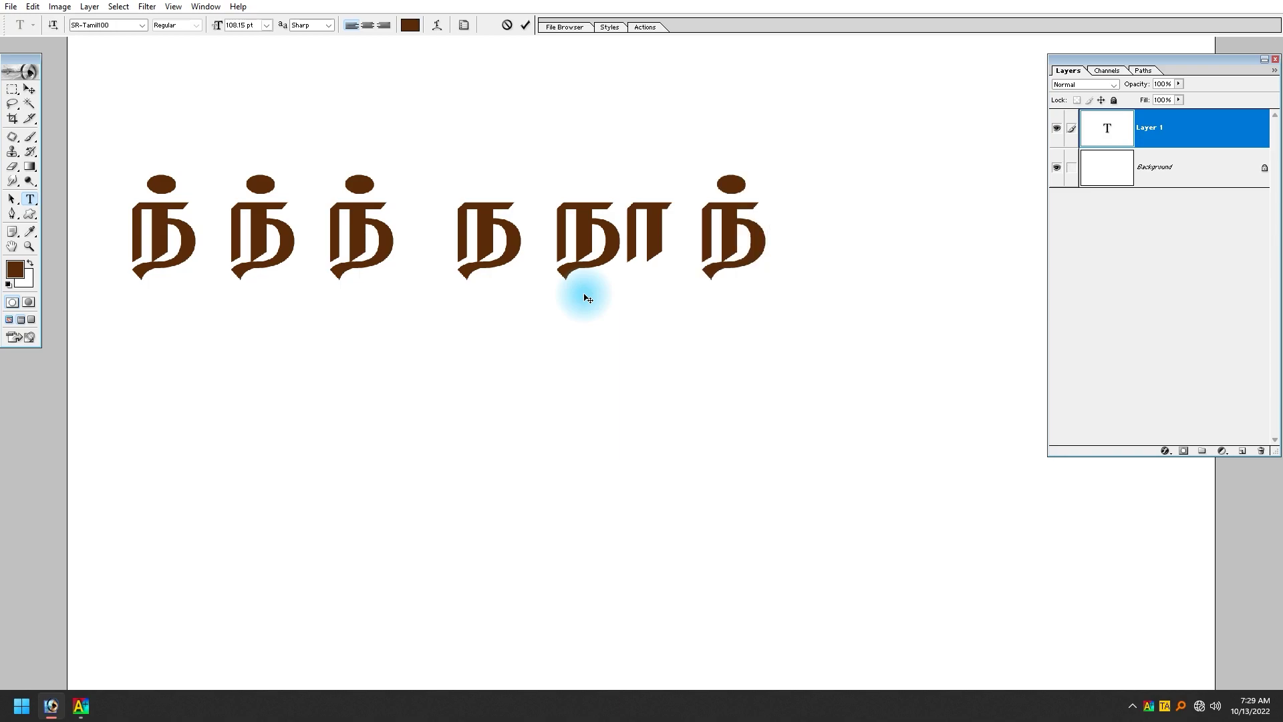
pyautogui.write(' na')
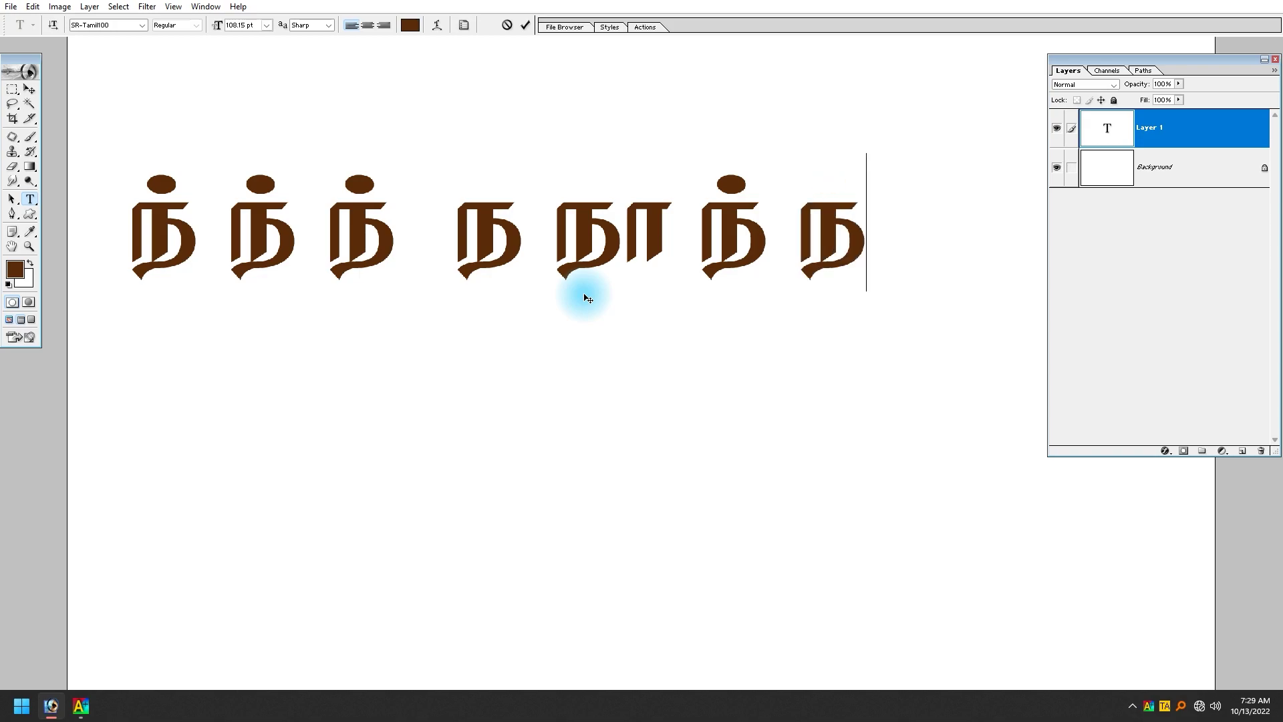
pyautogui.write(' n')
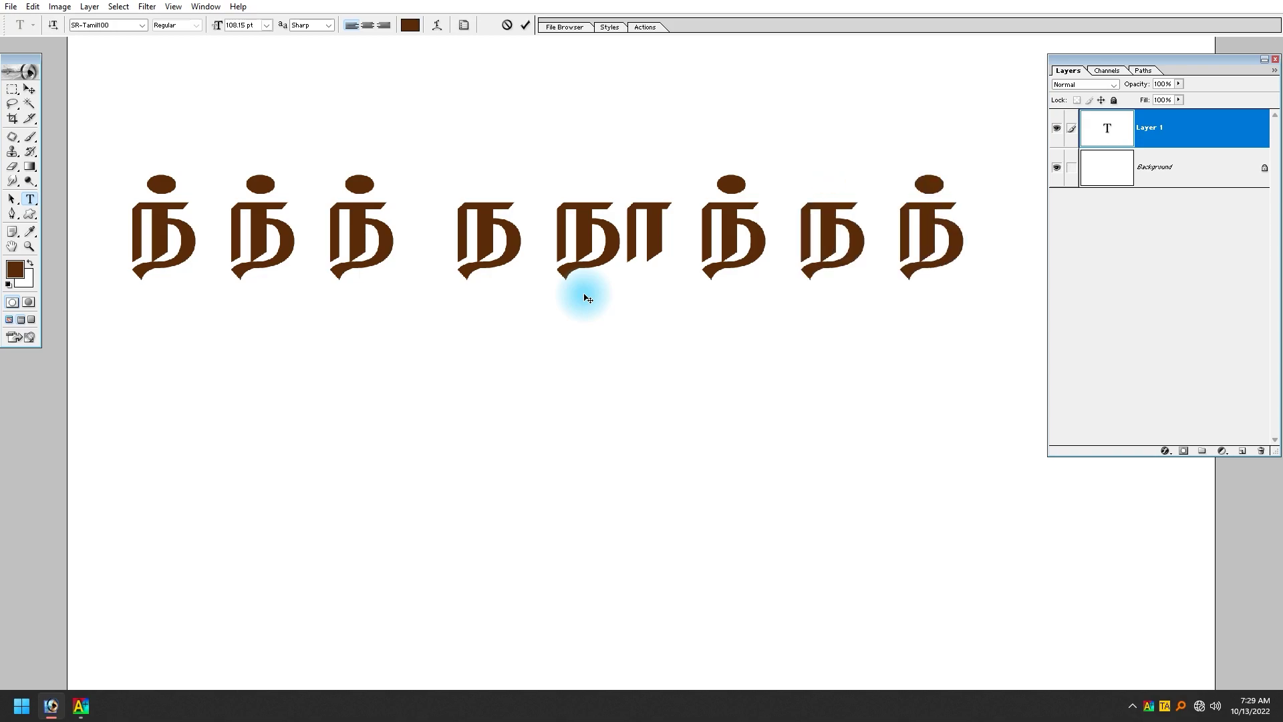
pyautogui.write('aa')
pyautogui.hotkey('ctrl', 'a')
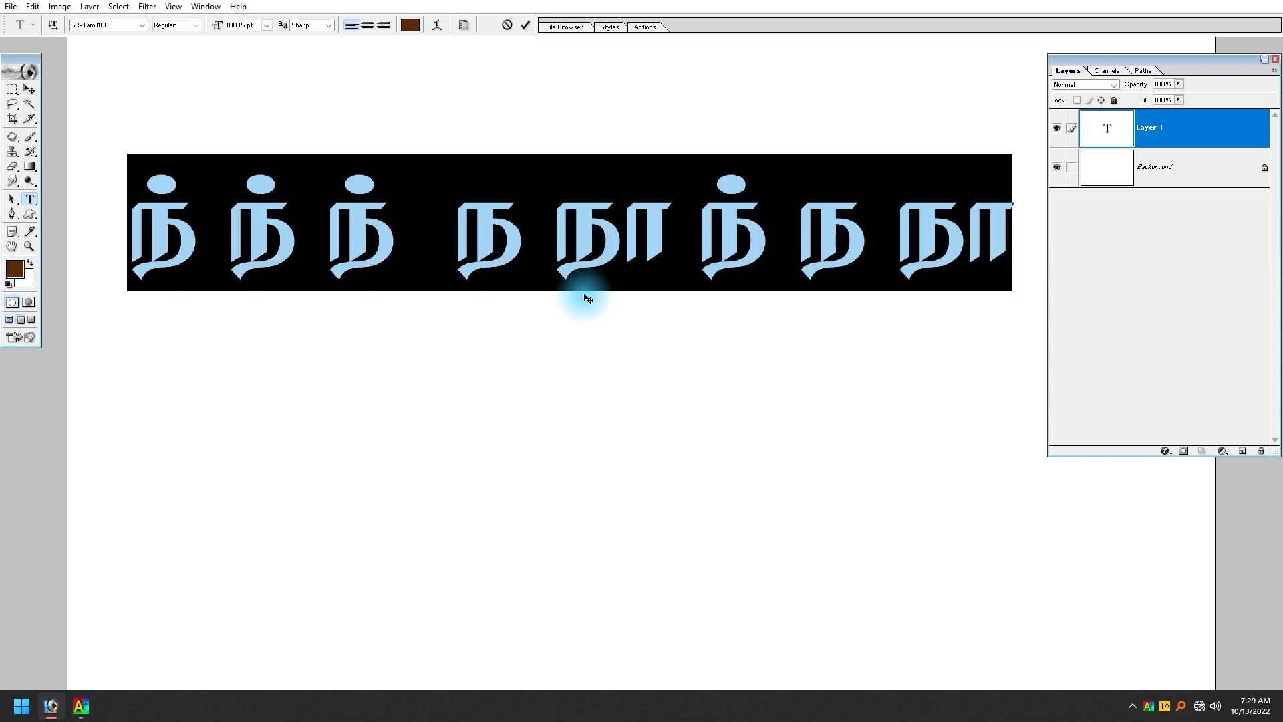
pyautogui.click(1166, 709)
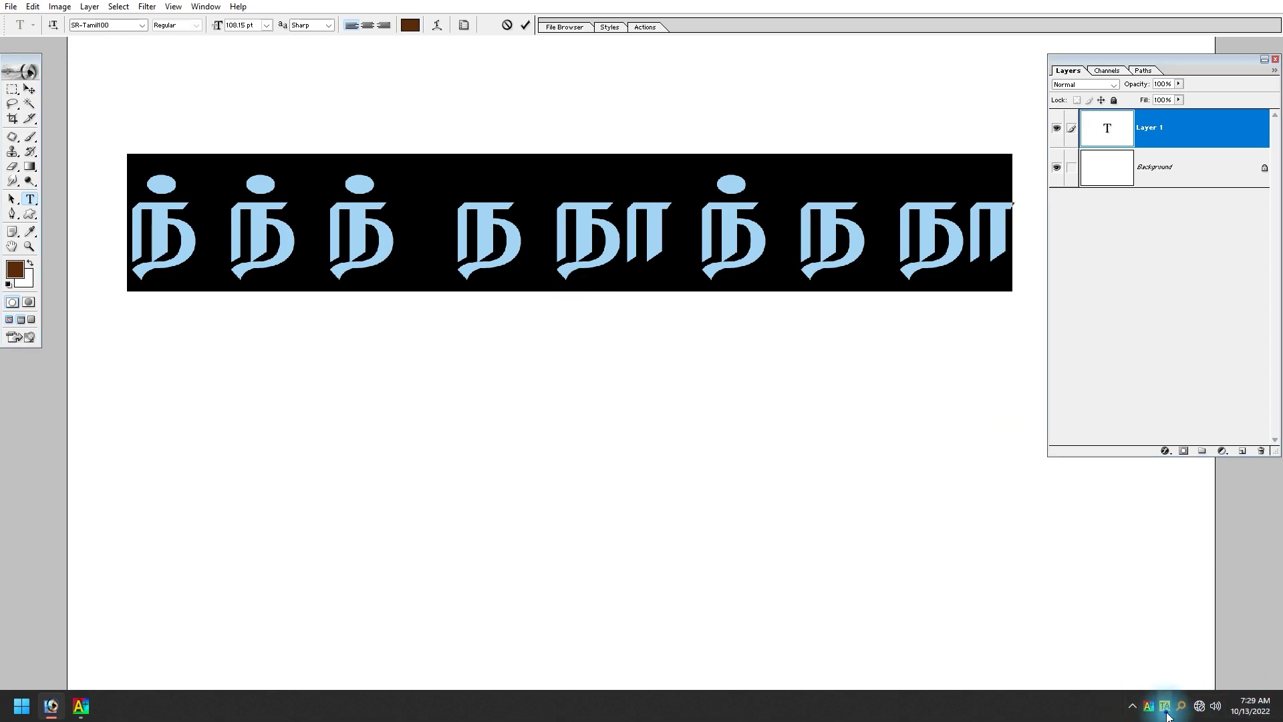
pyautogui.click(399, 656)
pyautogui.click(81, 708)
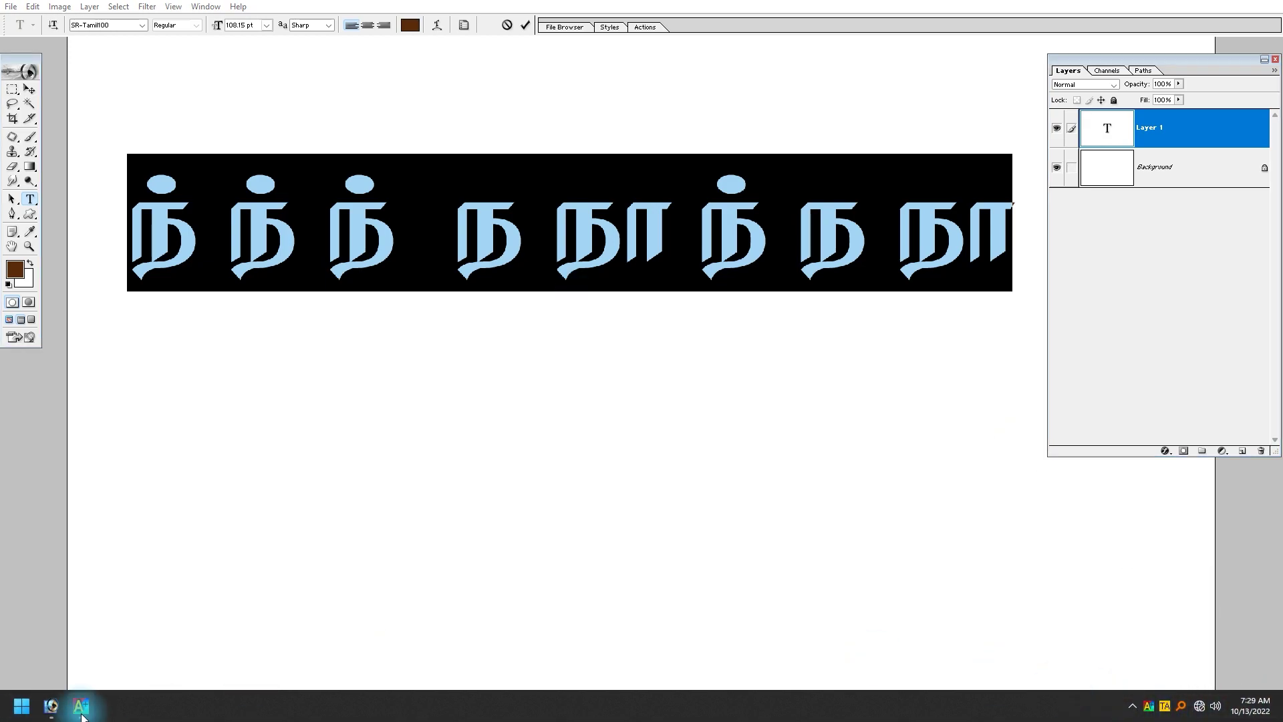